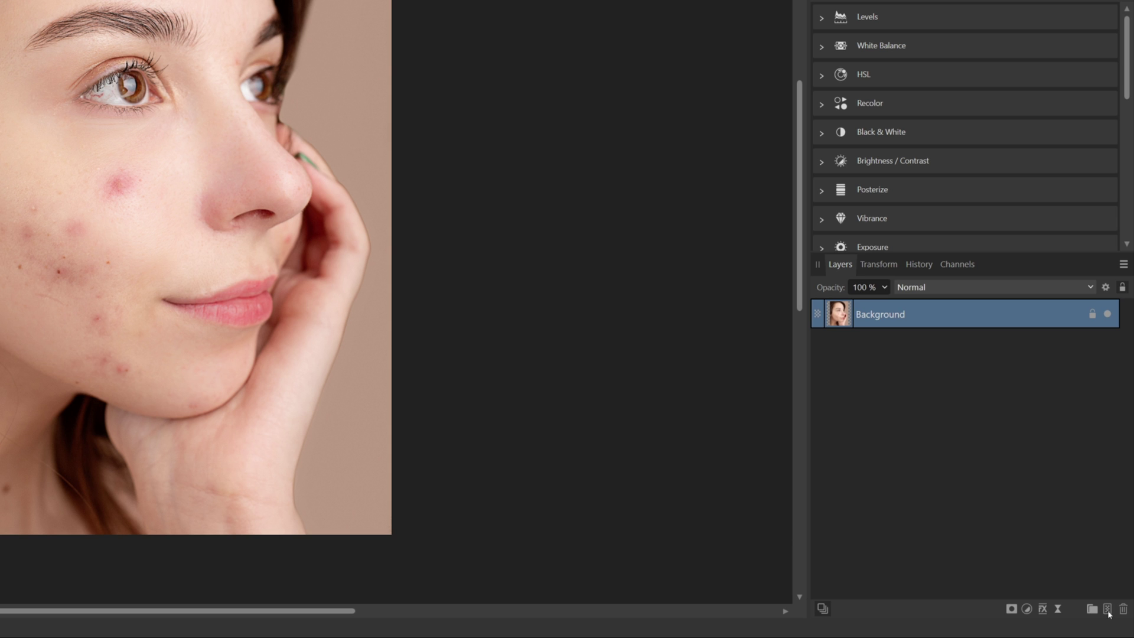
Add a new pixel layer and set the Healing Brush Tool's source to Current Layer & Below.
left_click(1107, 608)
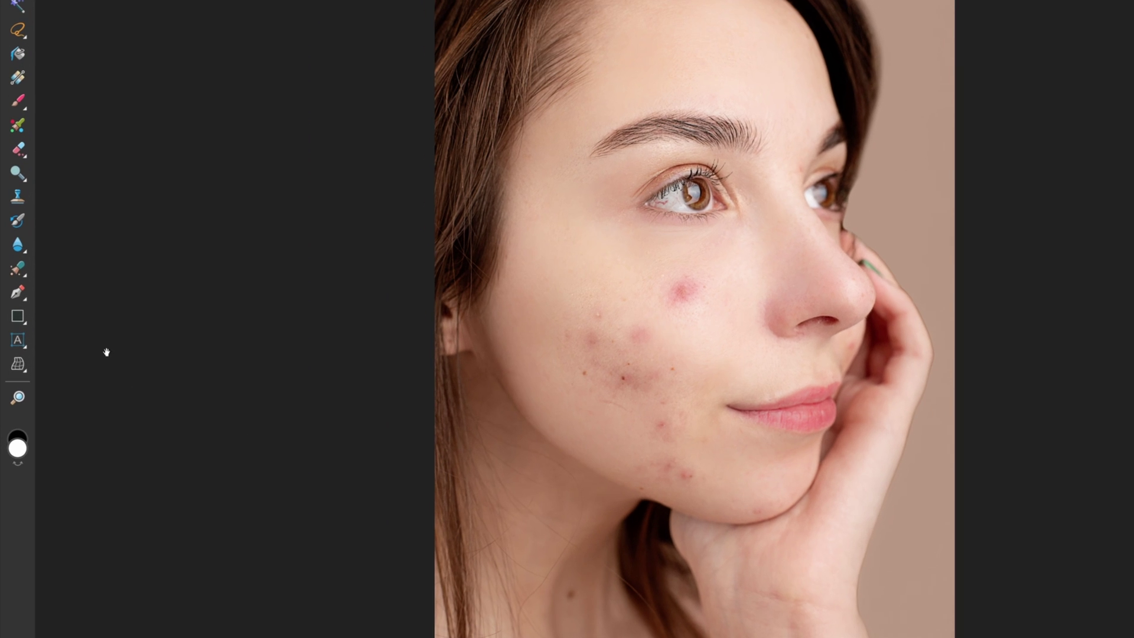
left_click(23, 270)
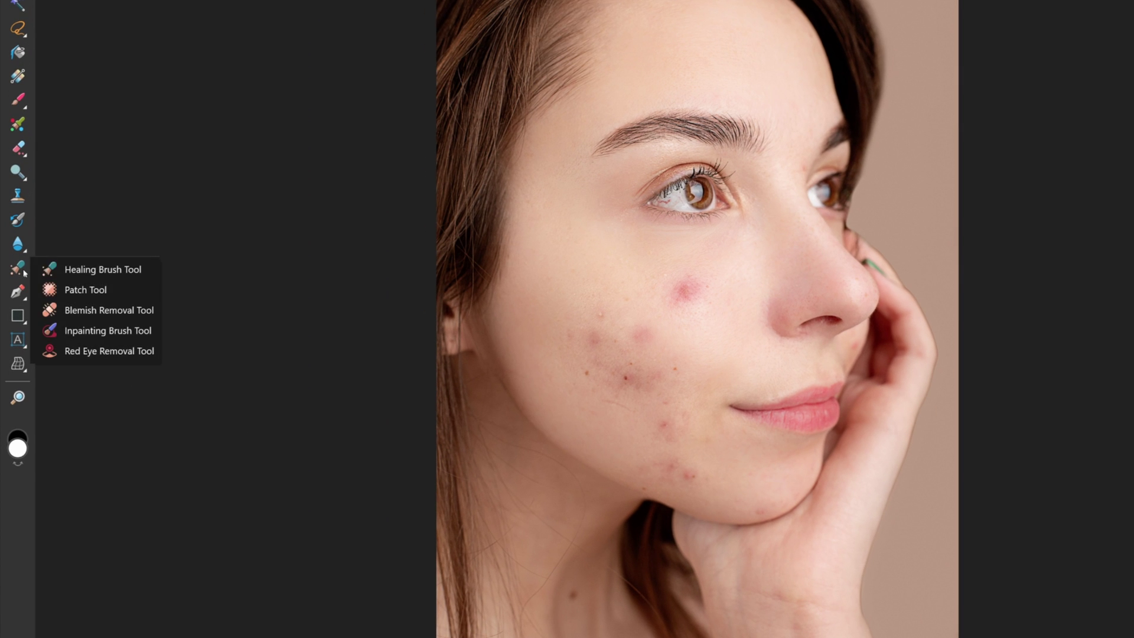
left_click(90, 273)
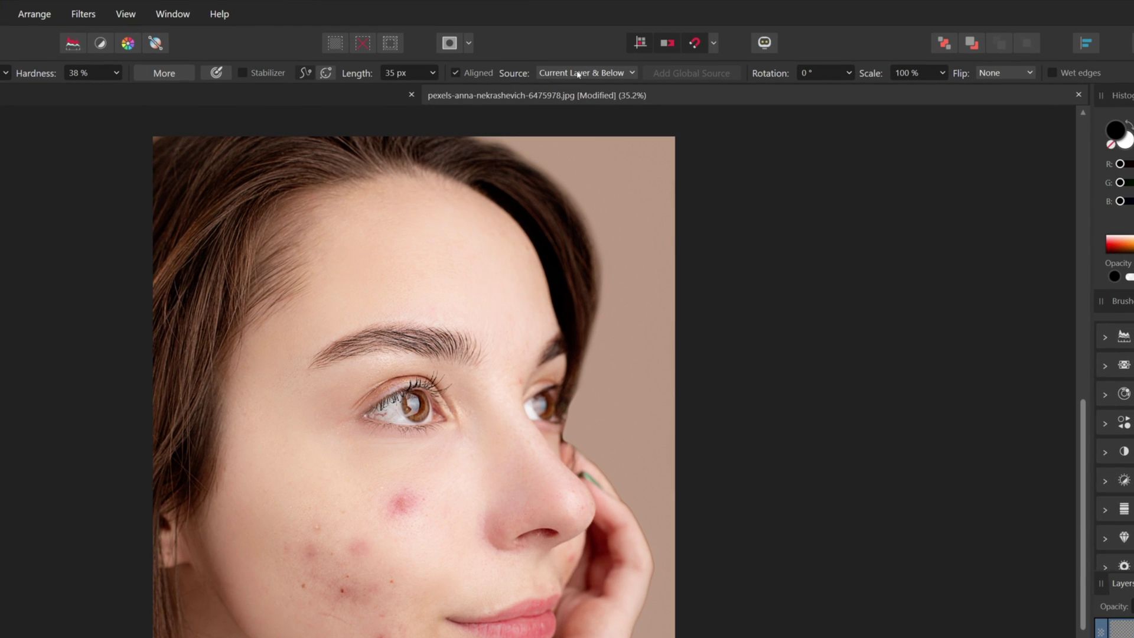
left_click(578, 73)
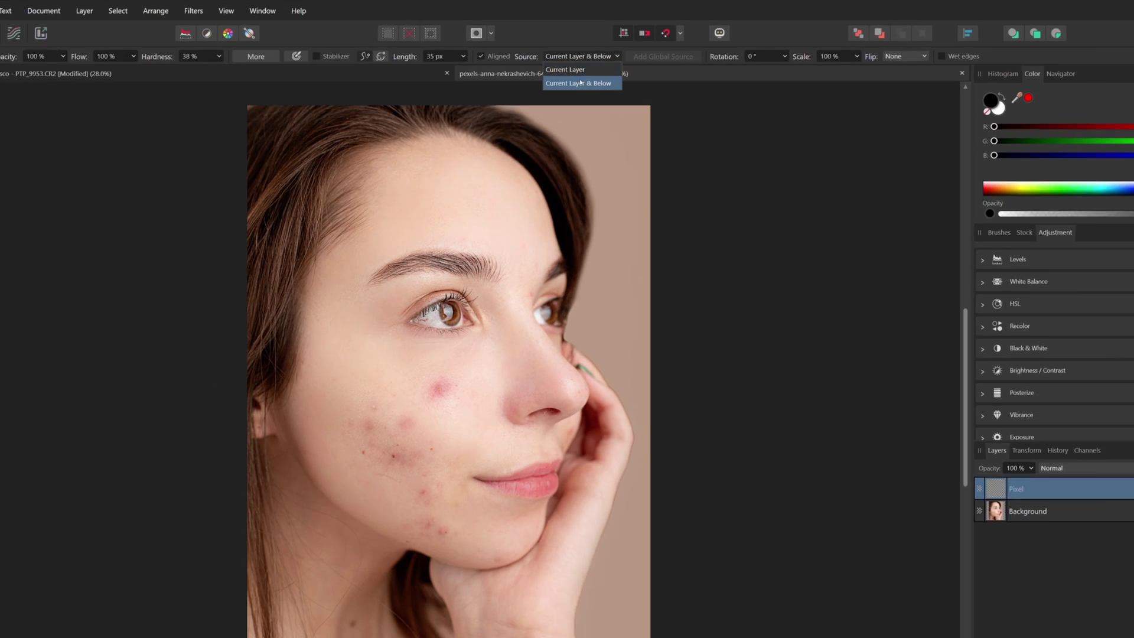
left_click(581, 83)
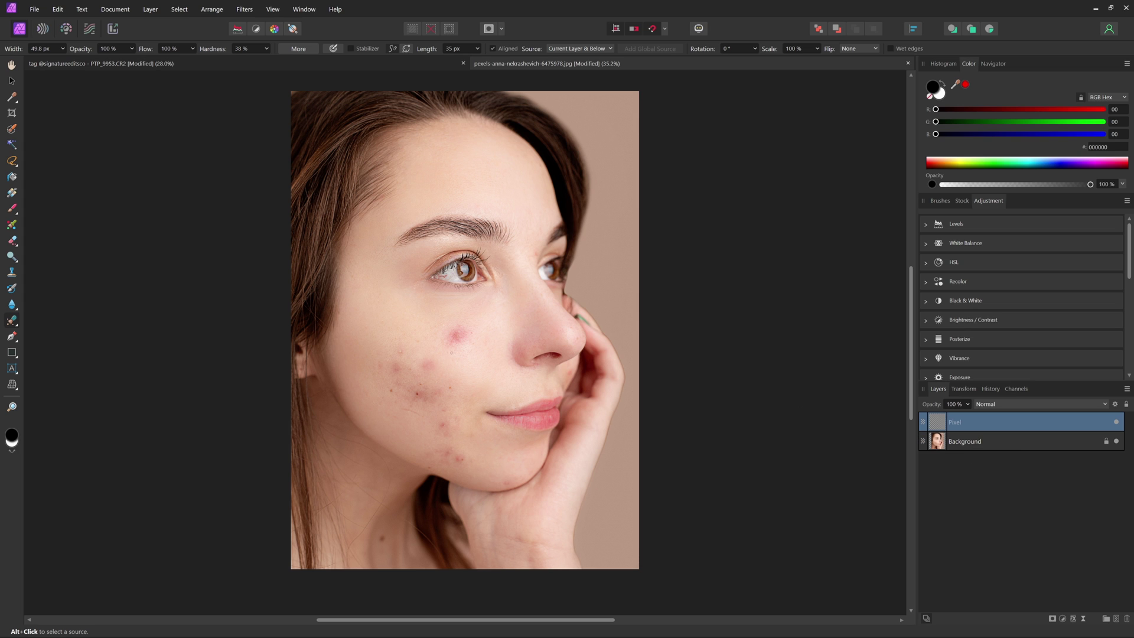
Examine the skin blemishes on the cheek and chin up close and in the context of the whole face.
scroll(459, 348, "up", 5)
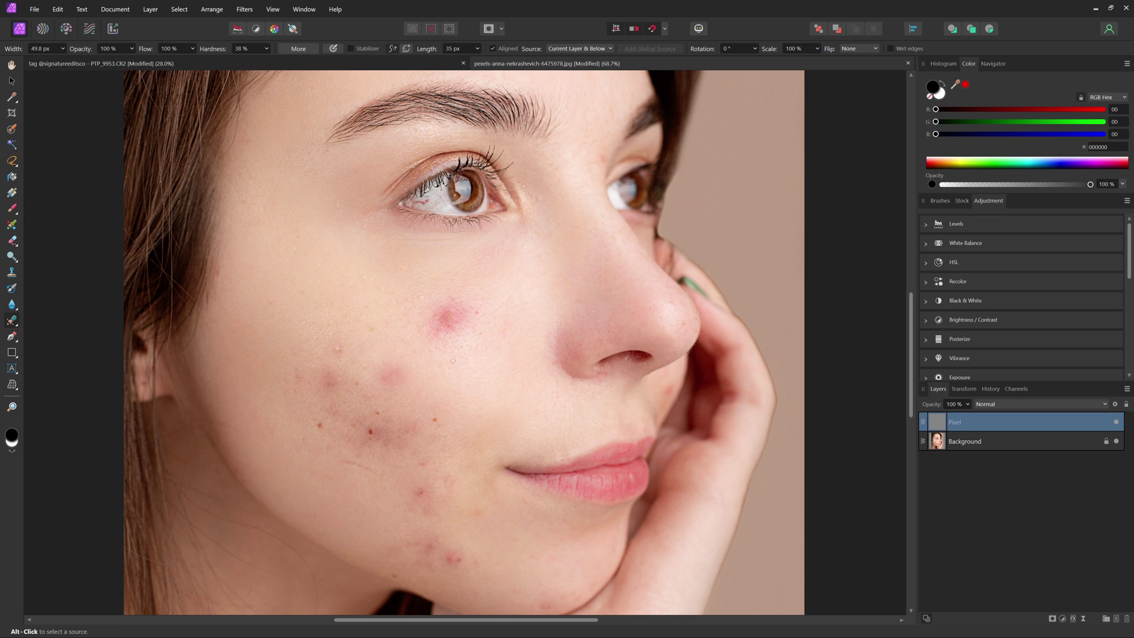
scroll(457, 364, "up", 4)
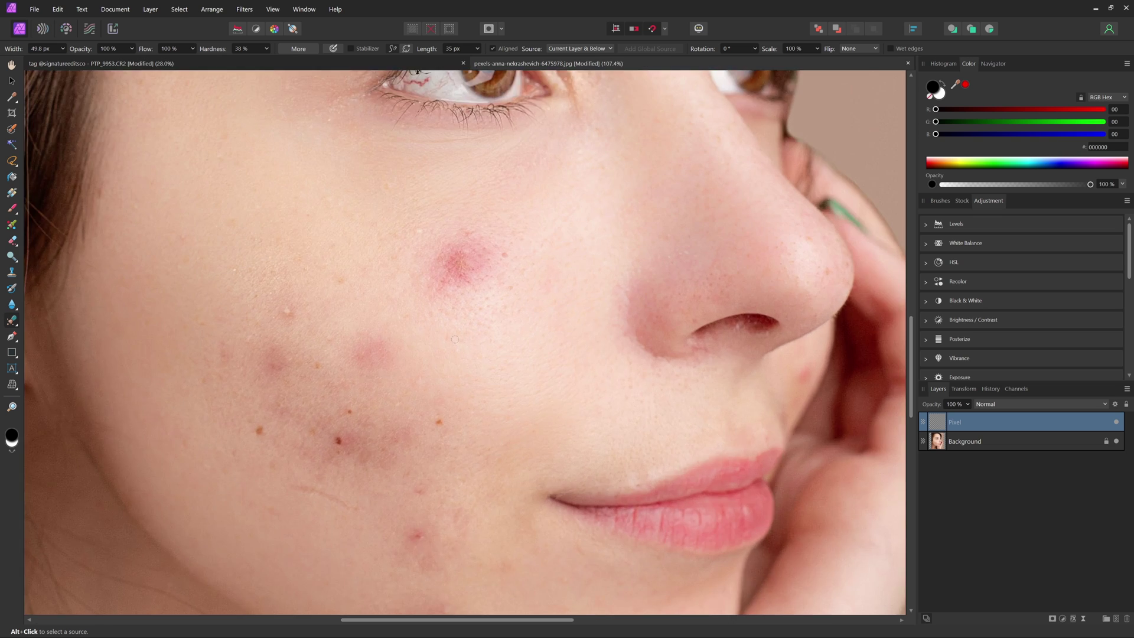
scroll(483, 351, "down", 5)
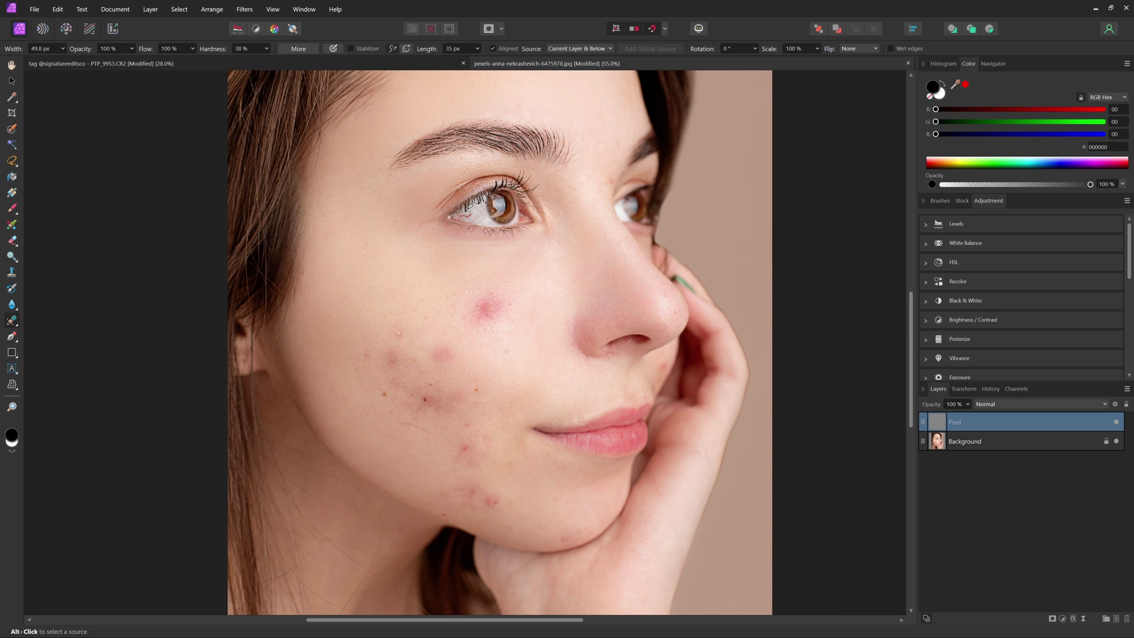
left_click_drag(515, 359, 498, 384)
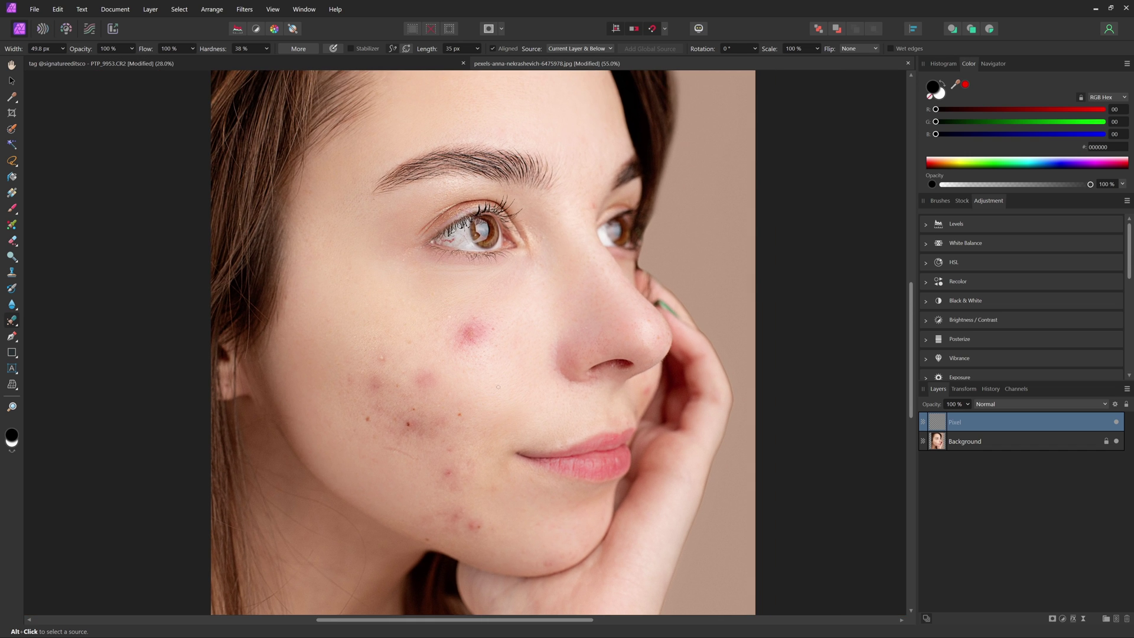
scroll(474, 382, "up", 5)
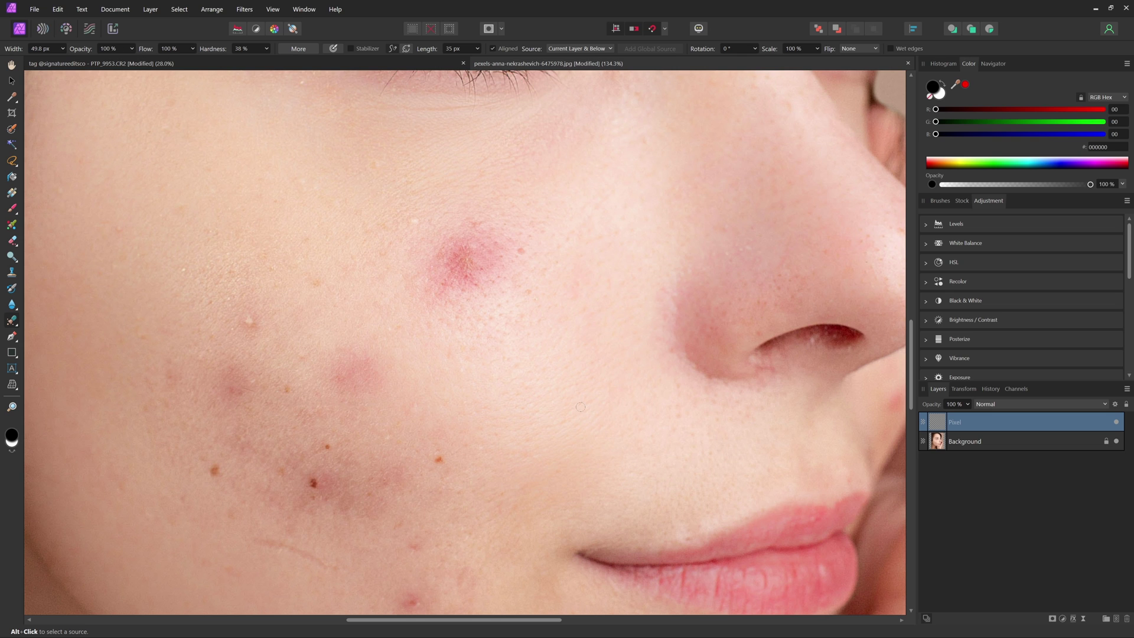
scroll(570, 417, "down", 5)
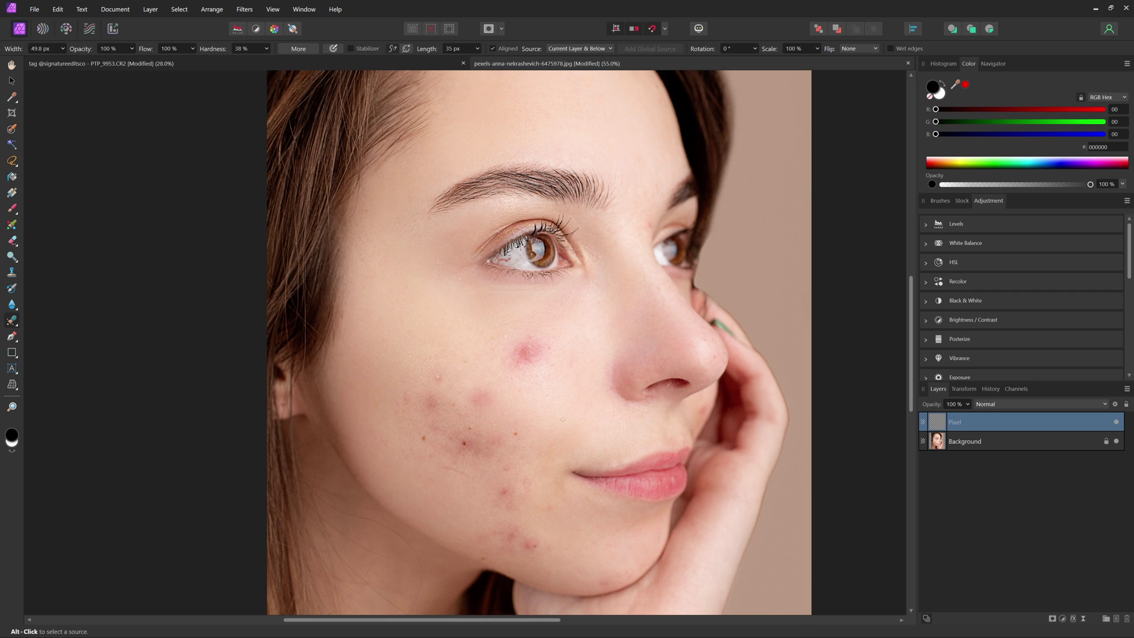
left_click_drag(562, 418, 555, 393)
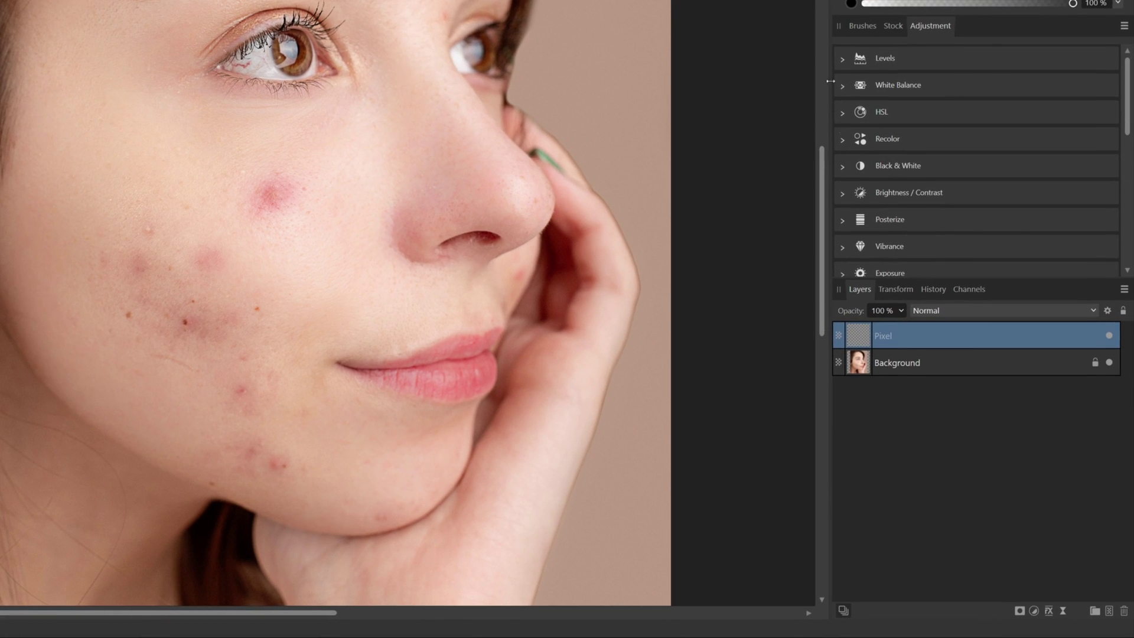
Add a Black & White adjustment above the pixel layer with Red set to -100% to emphasise the blemishes.
left_click(1034, 610)
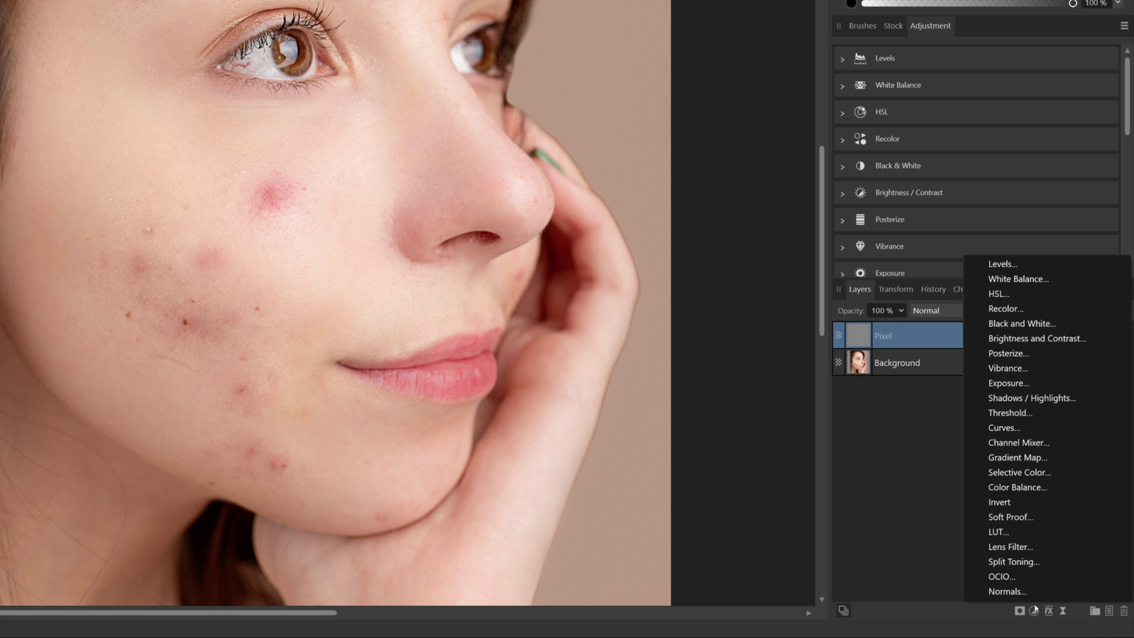
left_click(1034, 324)
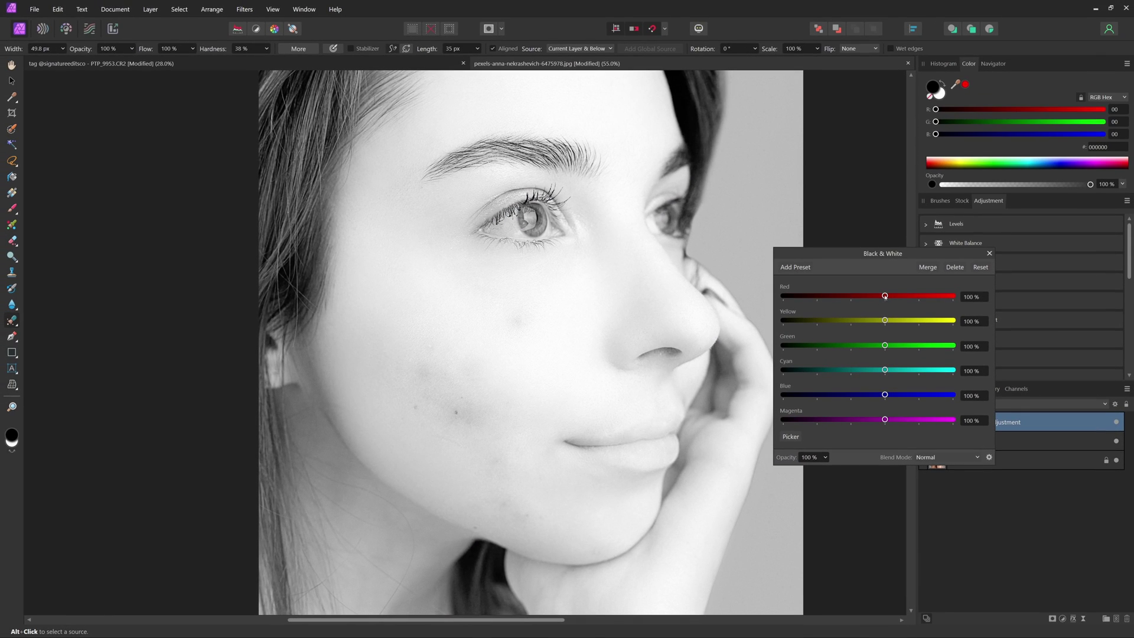
left_click_drag(885, 296, 816, 296)
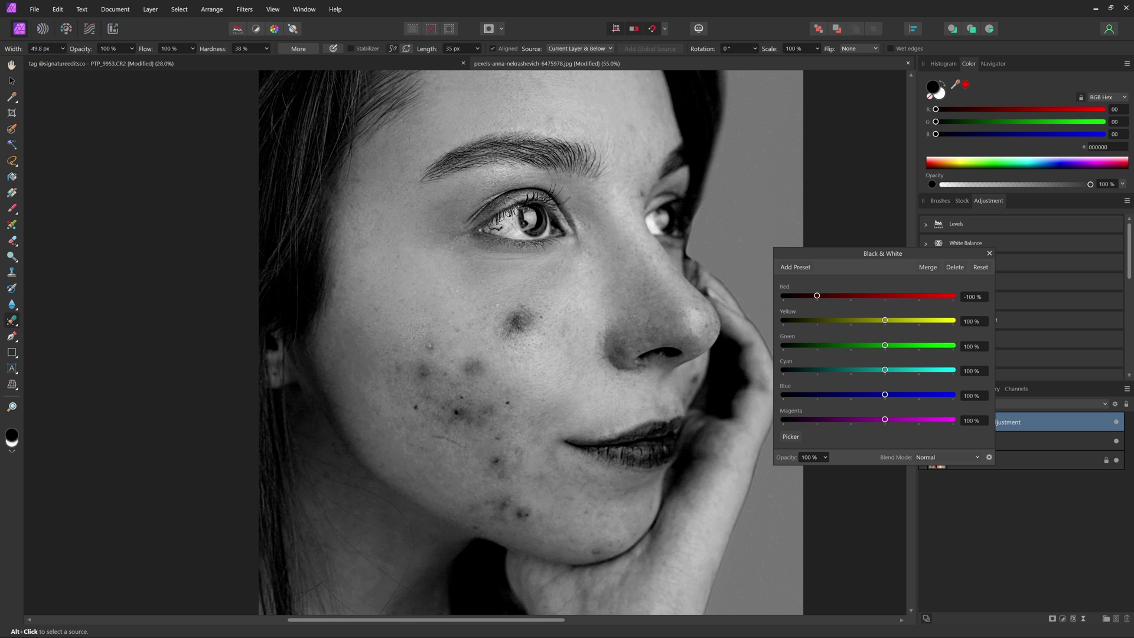
left_click(989, 254)
Rename the empty pixel layer as Blemish.
left_click(938, 441)
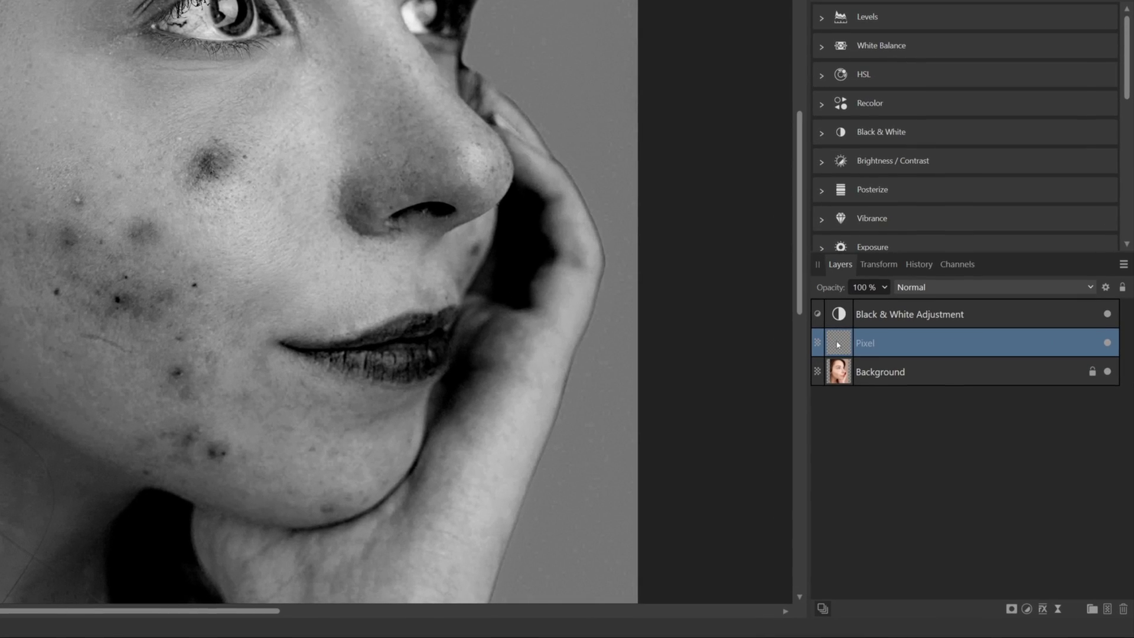
double_click(891, 343)
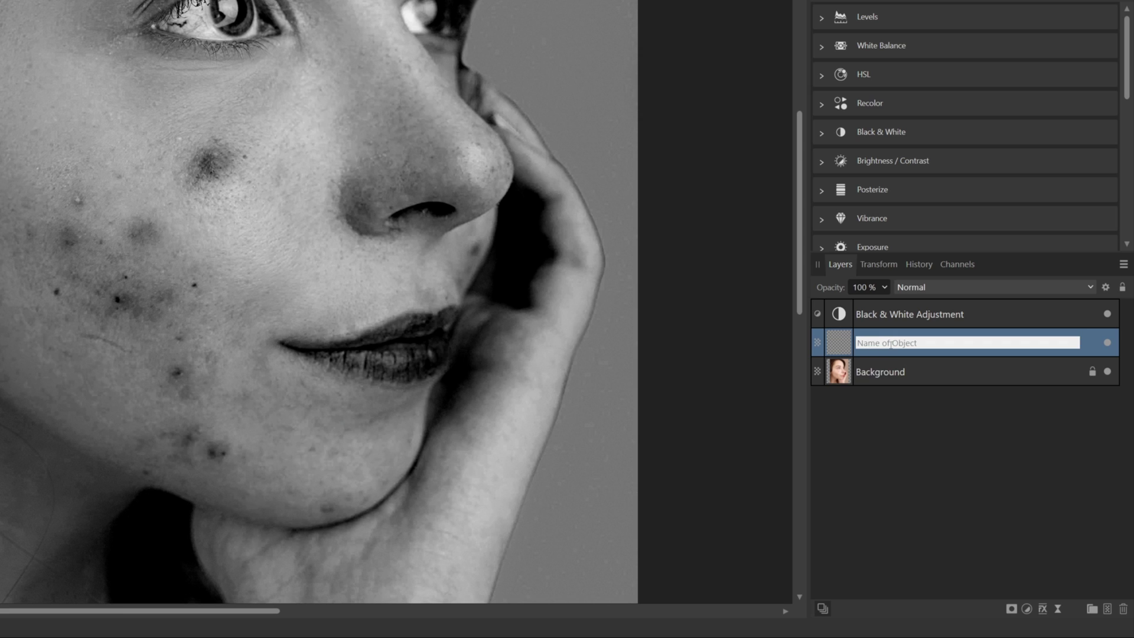
type("Blemish")
key("Return")
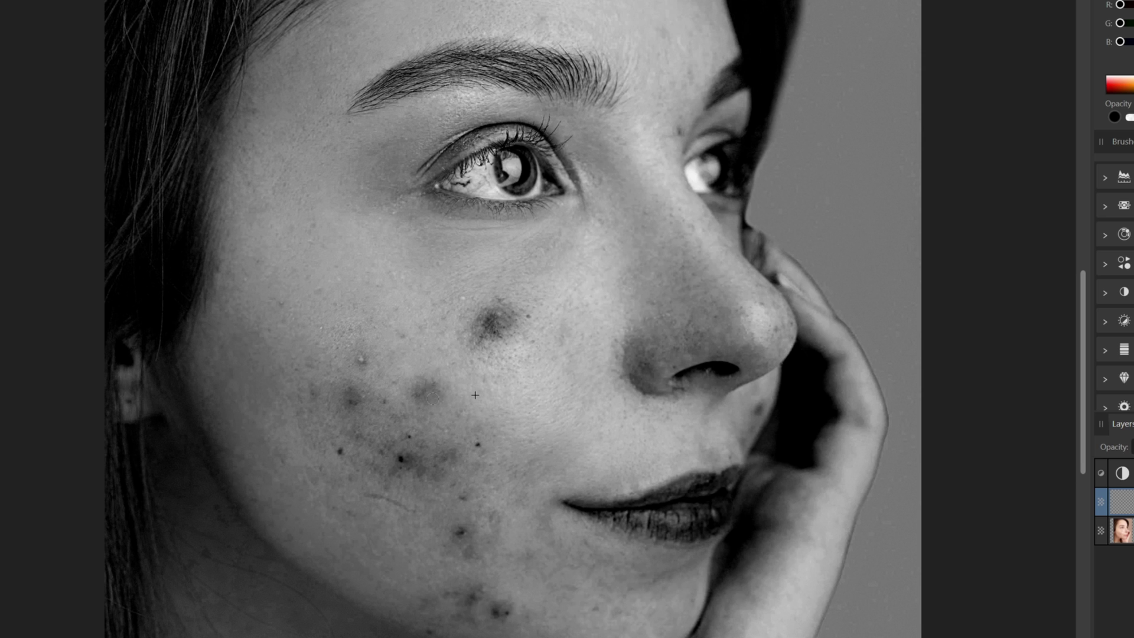
Heal the small bump on the upper cheek on the Blemish layer, using clean skin sampled above it.
left_click(358, 295, "alt")
left_click(362, 359)
key("ctrl+z")
left_click(362, 359)
left_click(432, 273, "alt")
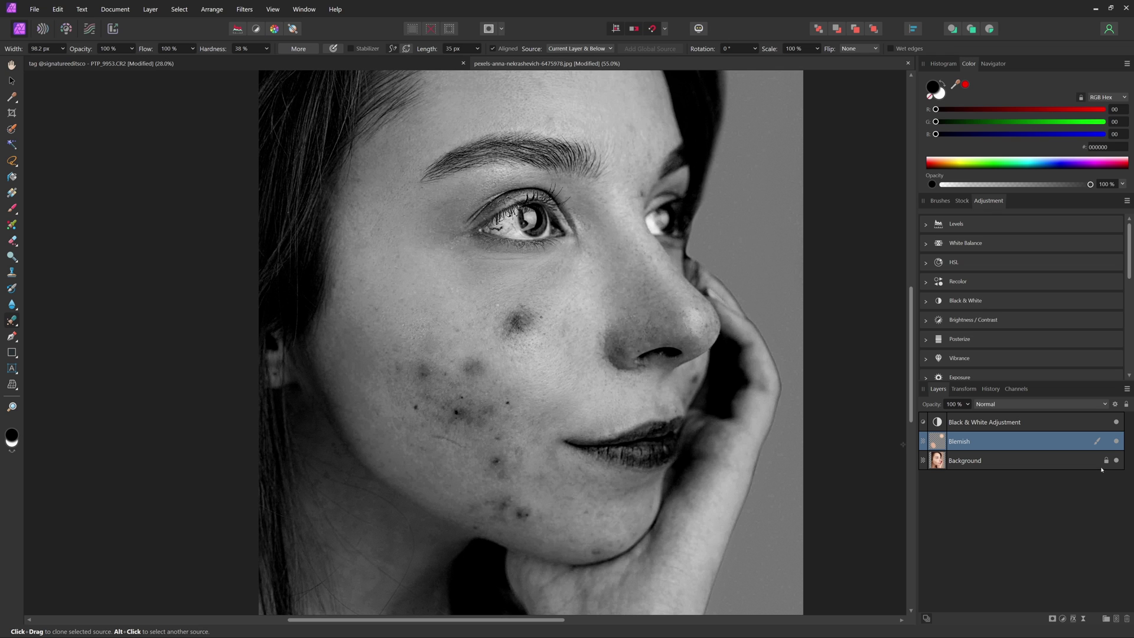
Check the healed skin in colour by hiding and restoring the Black & White Adjustment layer.
left_click(1117, 422)
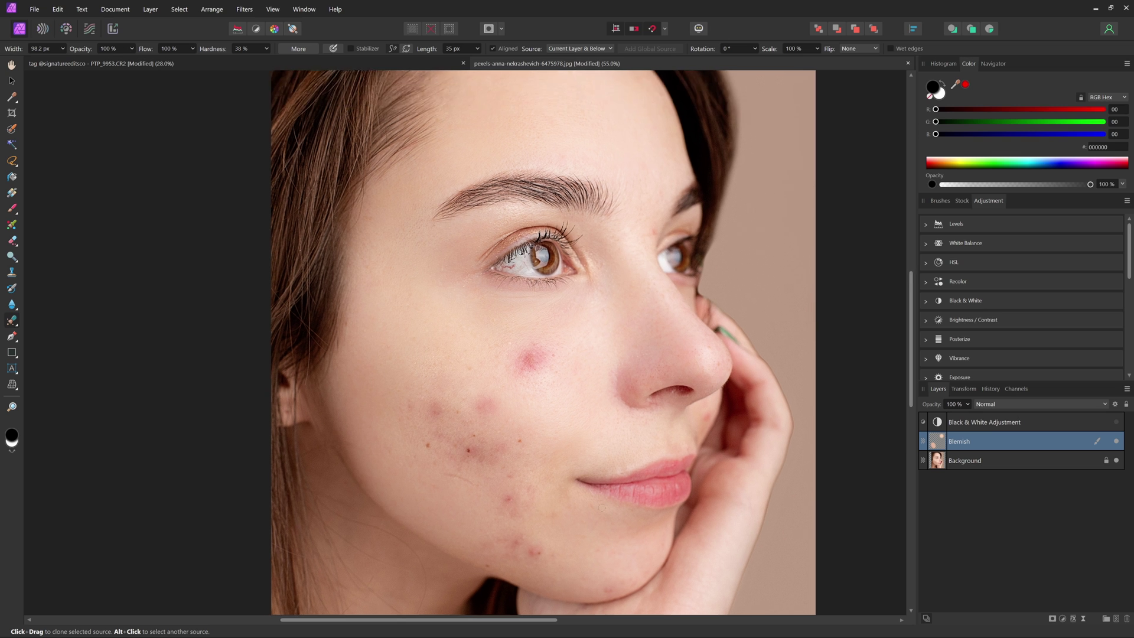
scroll(597, 361, "down", 3)
key("v")
key("ctrl+d")
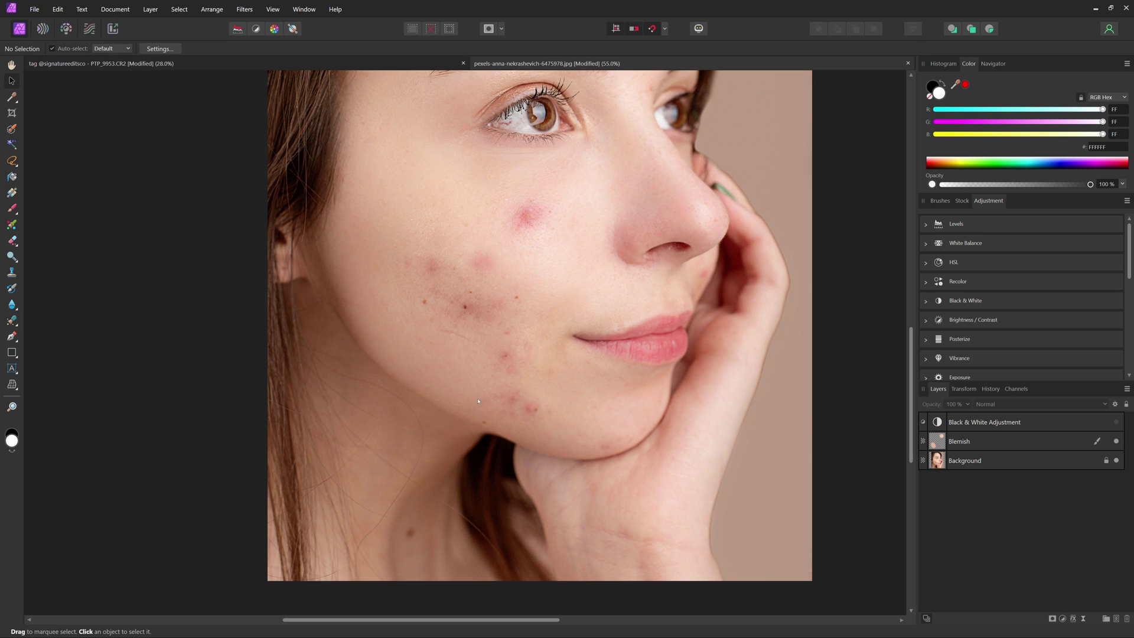
scroll(555, 275, "up", 1)
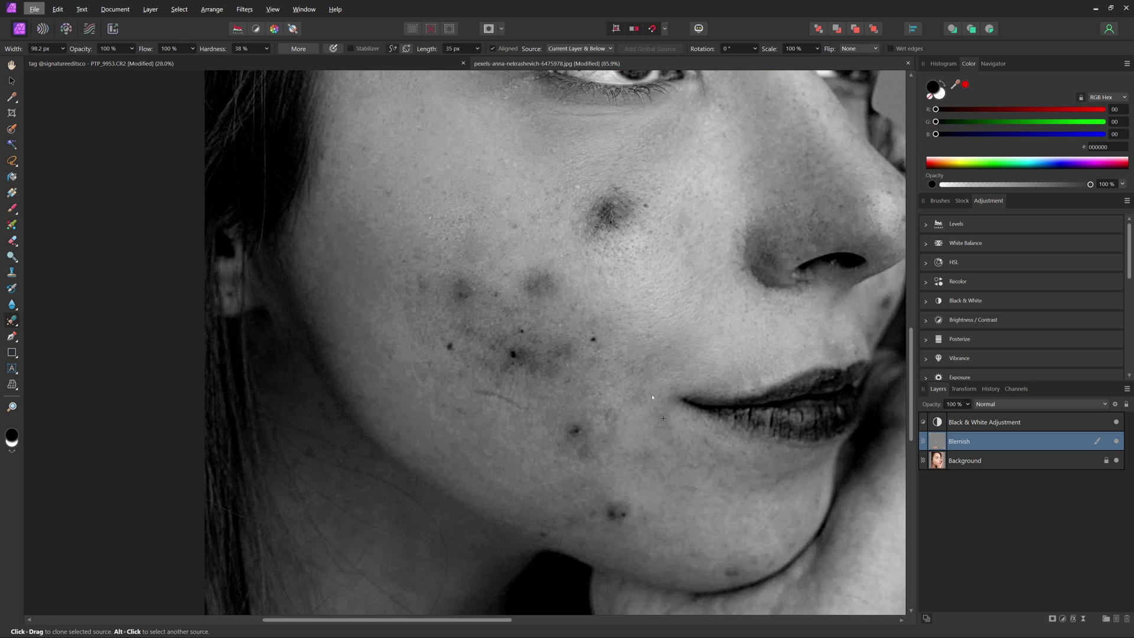
left_click(1114, 422)
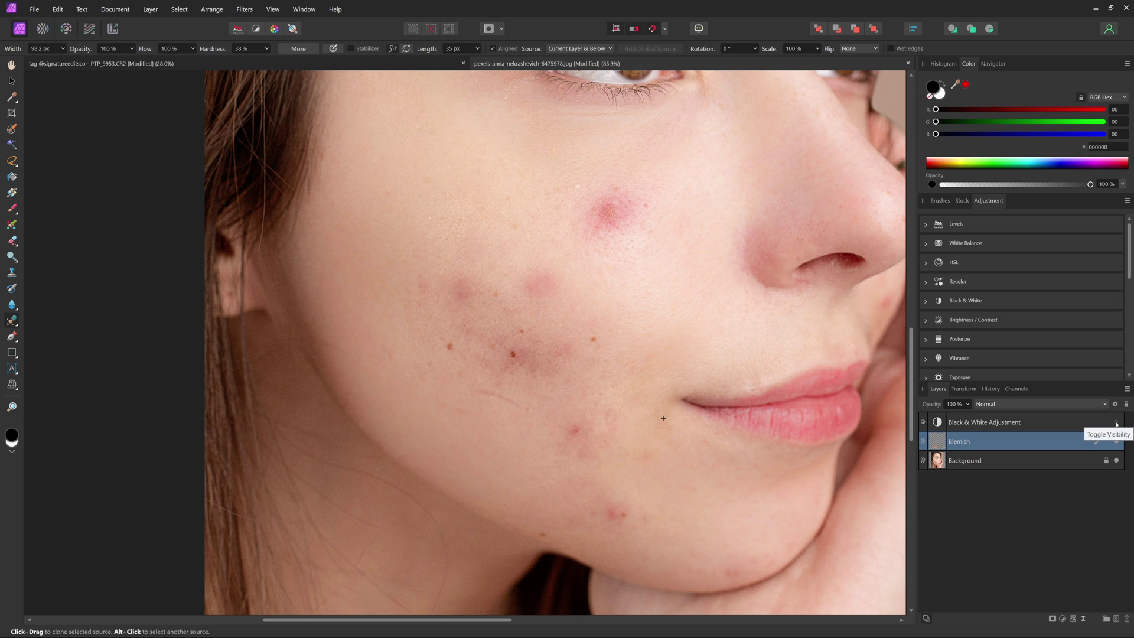
left_click(1115, 422)
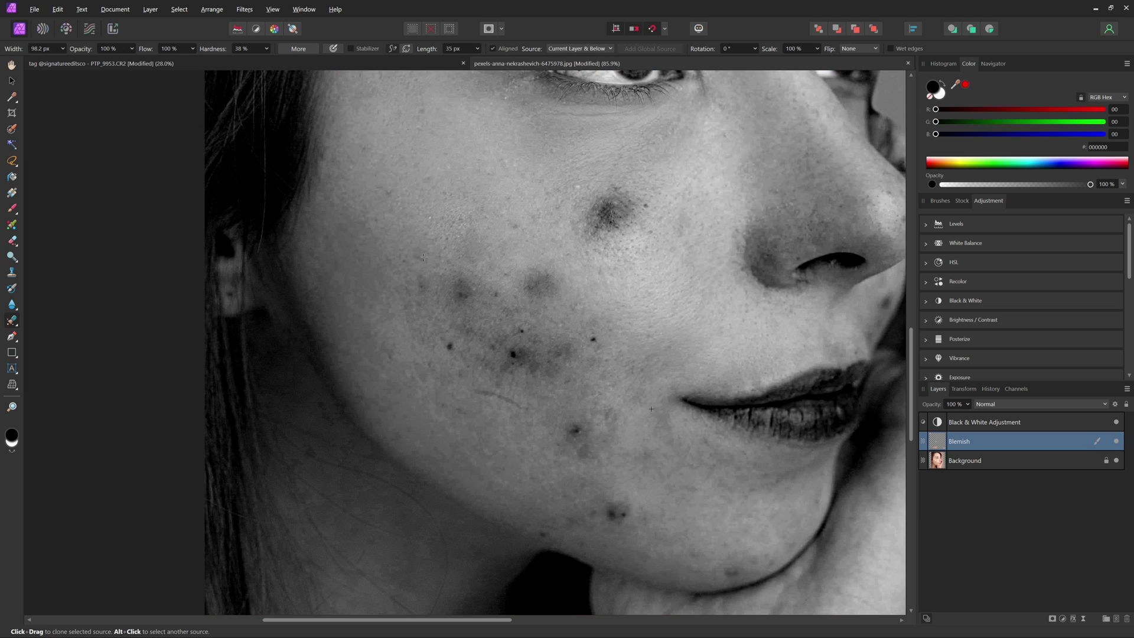
Heal the dark blotch on the outer cheek with the Healing Brush Tool.
left_click(461, 290)
left_click_drag(535, 360, 487, 412)
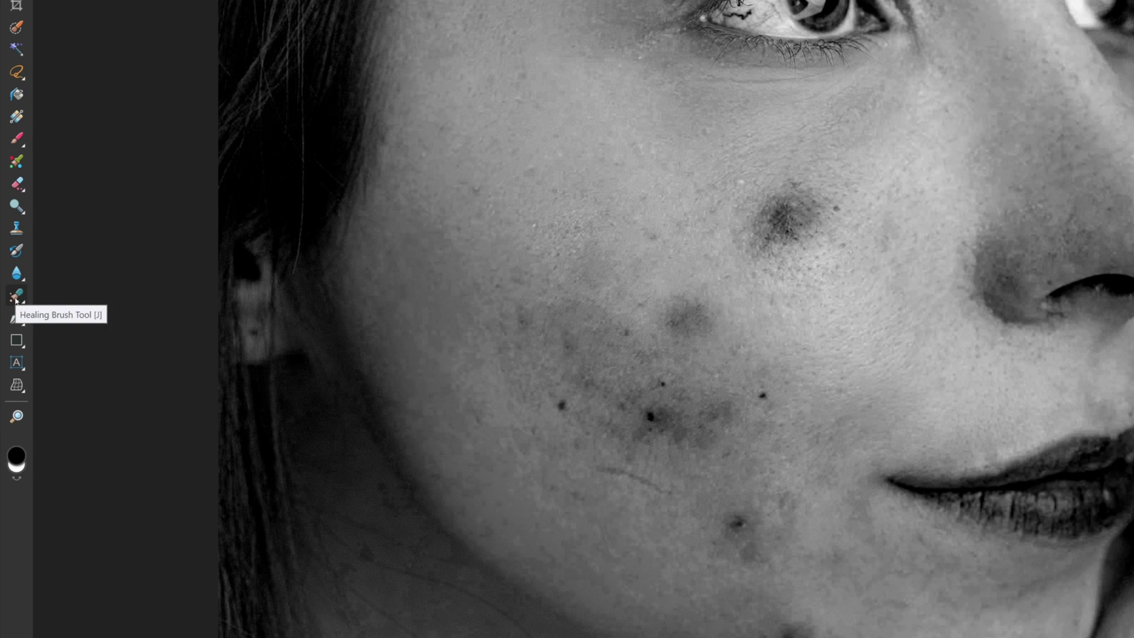
Switch to the Patch Tool and set its source to Current Layer & Below.
left_click(16, 298)
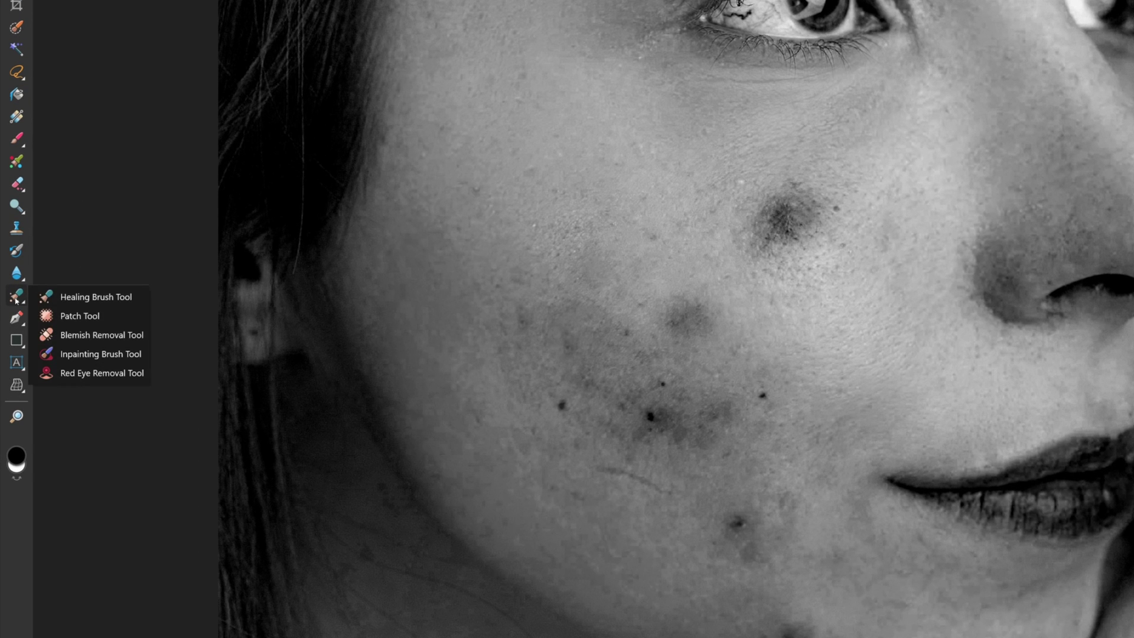
left_click(59, 316)
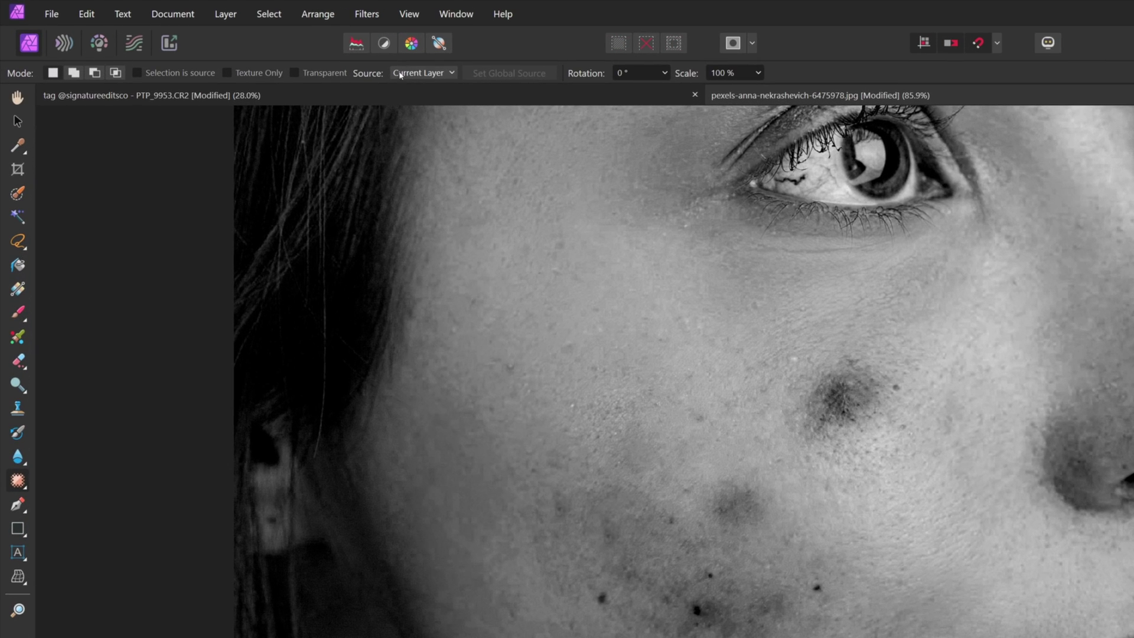
left_click(417, 73)
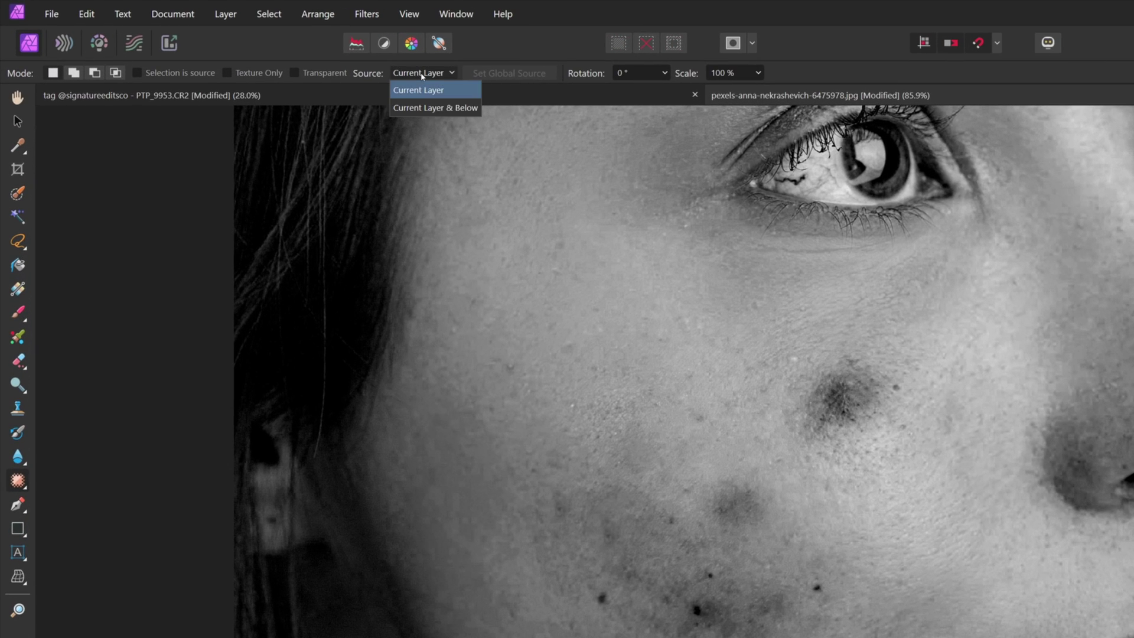
left_click(426, 107)
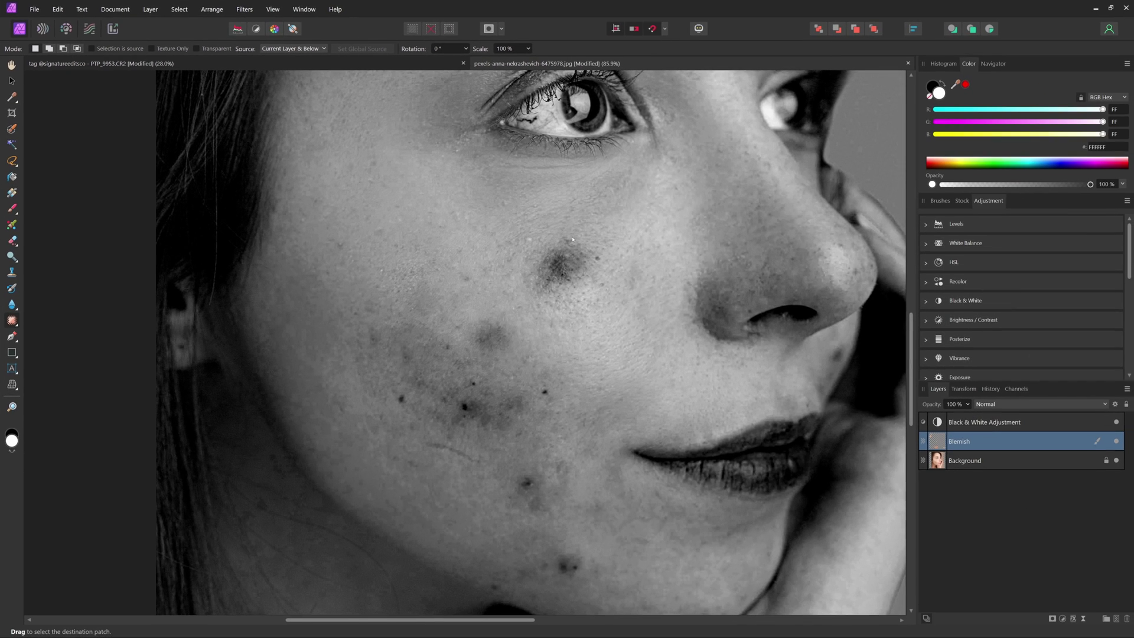
Patch the large blemish below the eye with clean skin from just beneath it, and compare with the Blemish layer hidden and shown.
mouse_move(550, 241)
left_mouse_down()
mouse_move(529, 266)
mouse_move(537, 285)
mouse_move(582, 290)
mouse_move(598, 265)
mouse_move(589, 240)
mouse_move(613, 242)
mouse_move(623, 287)
mouse_move(570, 320)
mouse_move(514, 294)
mouse_move(506, 233)
mouse_move(546, 212)
mouse_move(630, 215)
mouse_move(630, 252)
mouse_move(592, 305)
mouse_move(499, 295)
mouse_move(473, 259)
mouse_move(503, 226)
mouse_move(588, 216)
mouse_move(613, 317)
left_mouse_up()
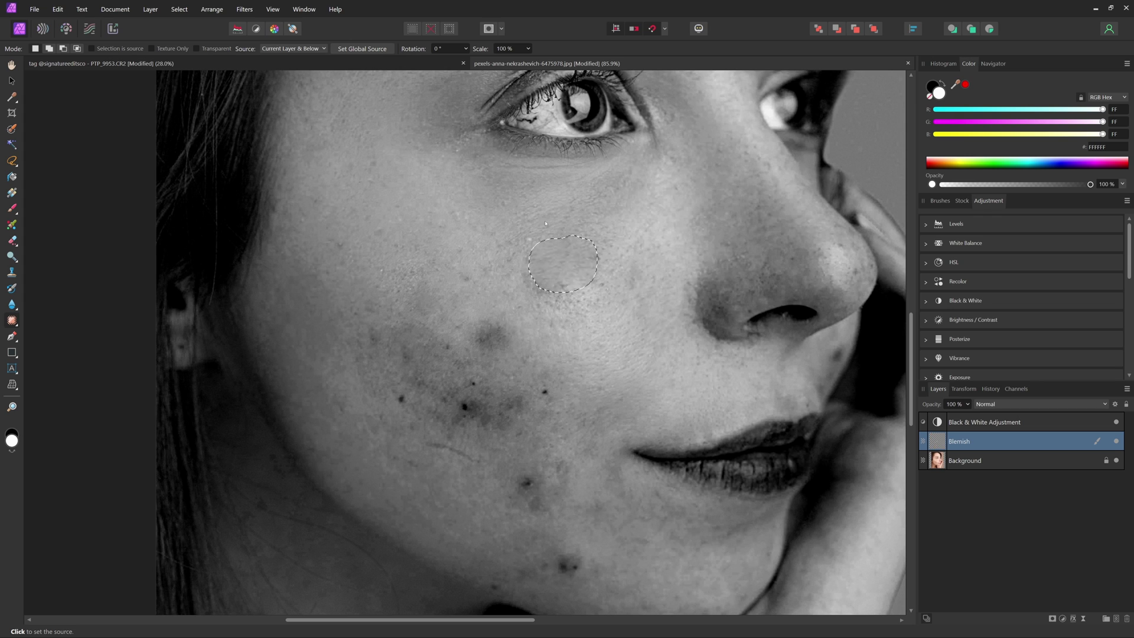
left_click(589, 320)
left_click(588, 319)
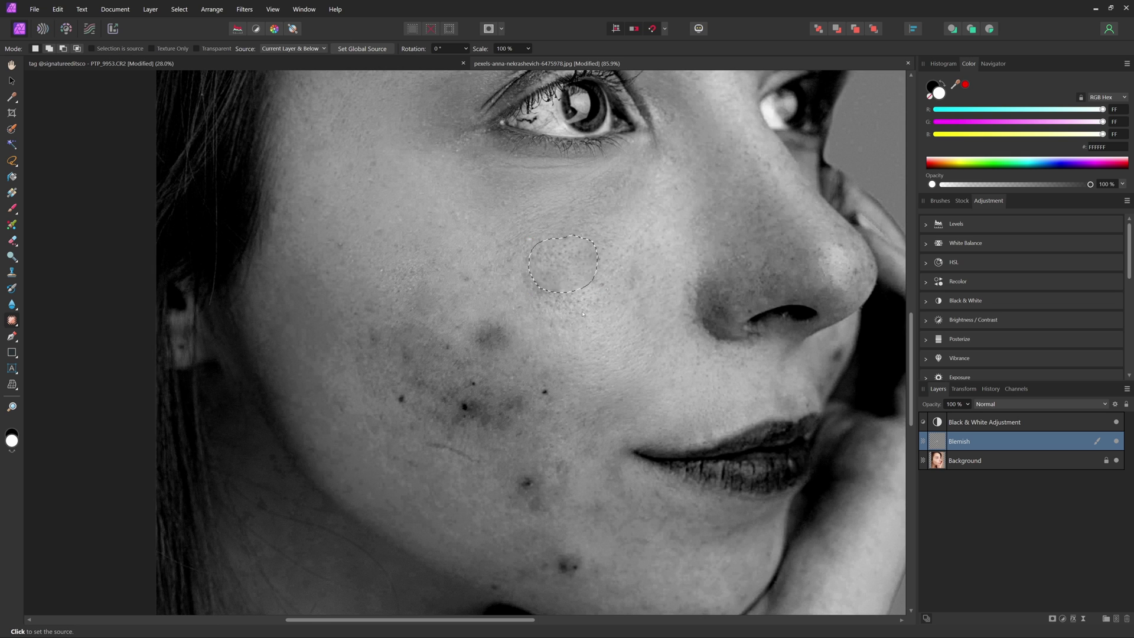
left_click(585, 315)
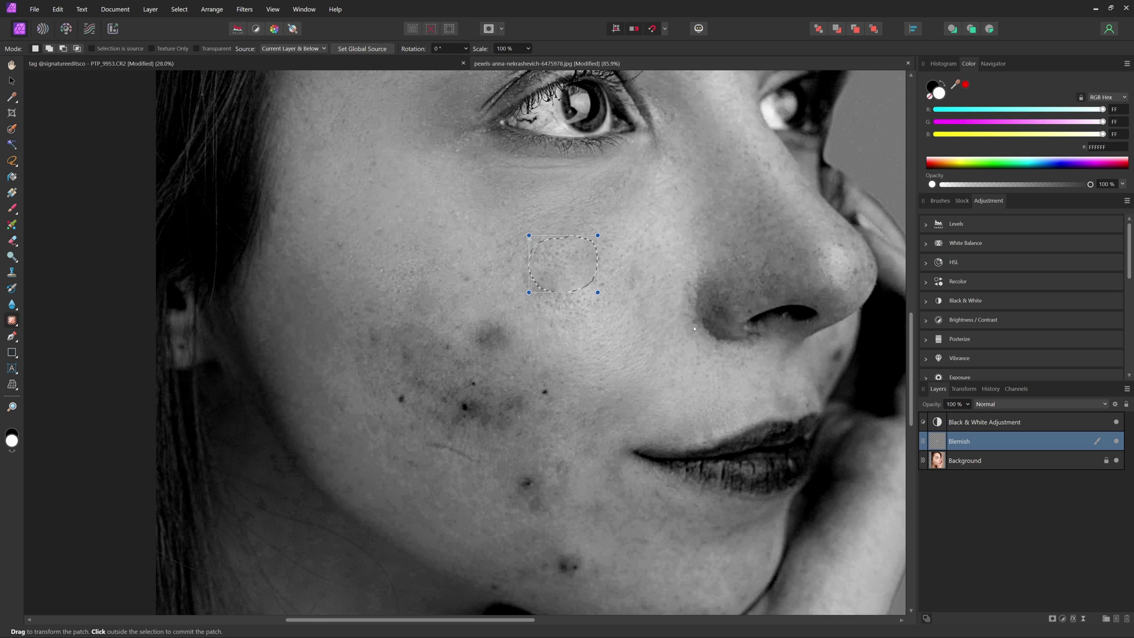
left_click(640, 319)
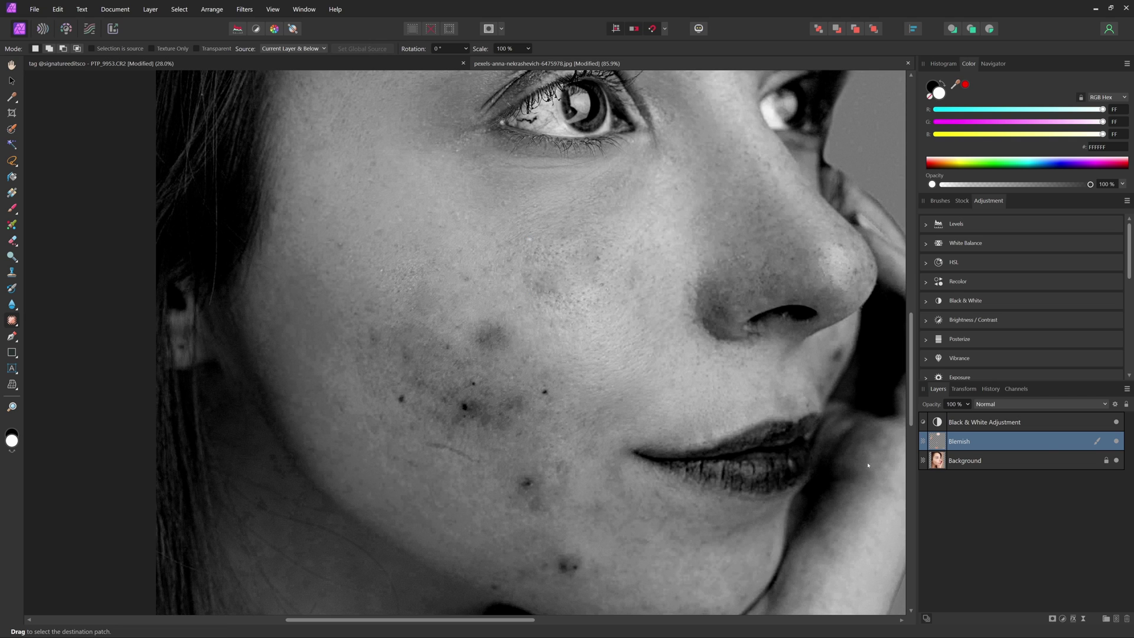
left_click(1116, 441)
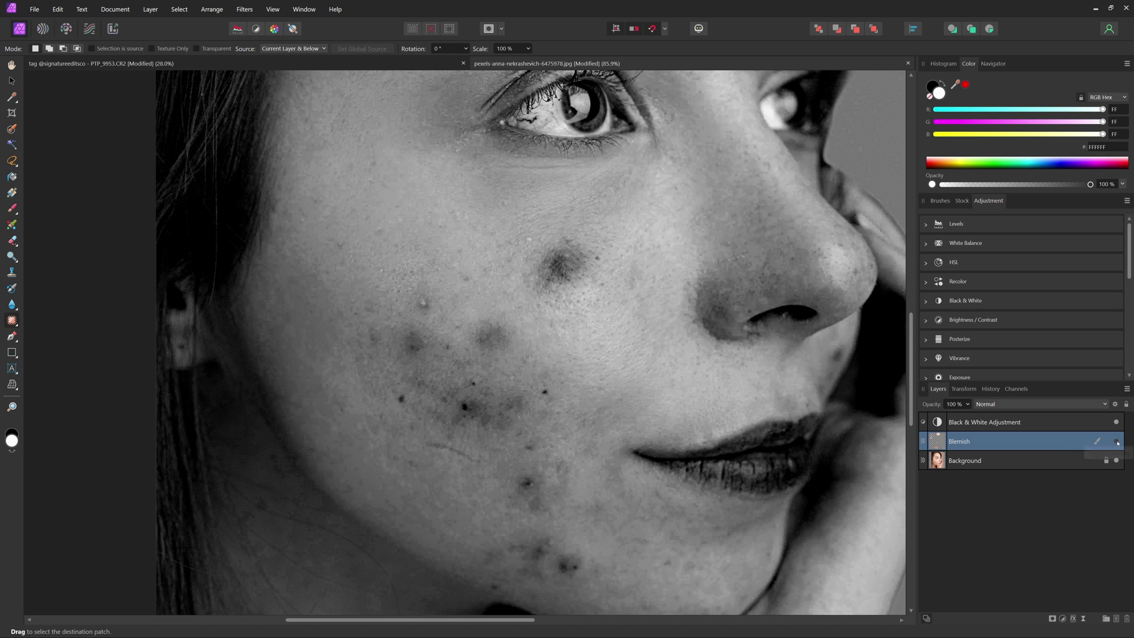
left_click(1116, 441)
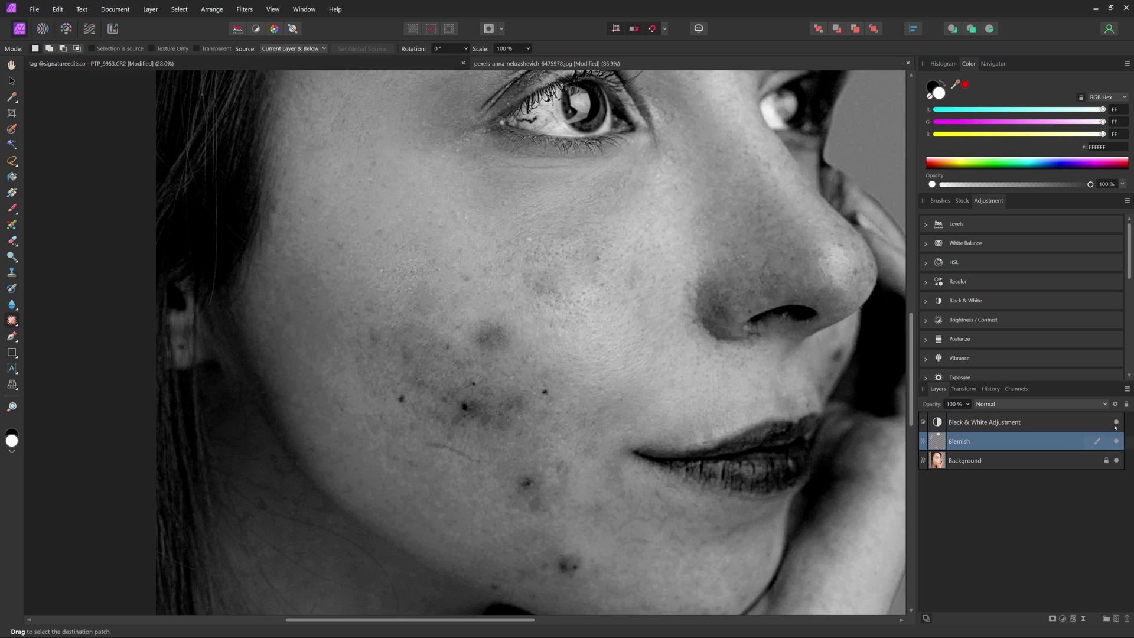
Patch the round dark blotch on the middle of the cheek with clean nearby skin and clear the patch selection.
scroll(568, 325, "up", 3)
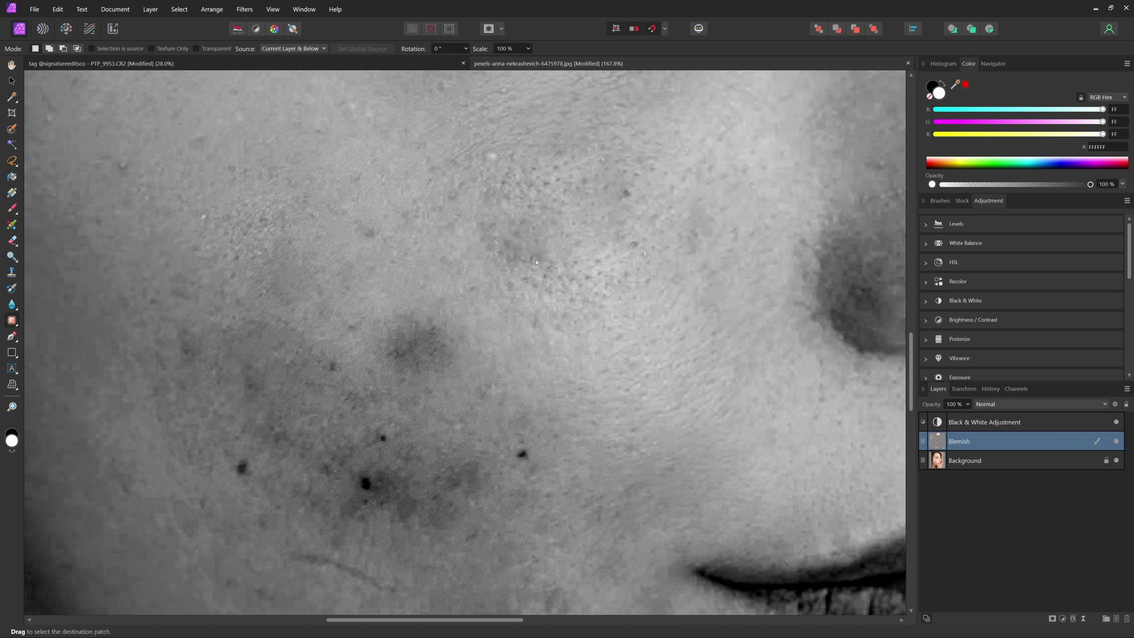
scroll(608, 283, "down", 1)
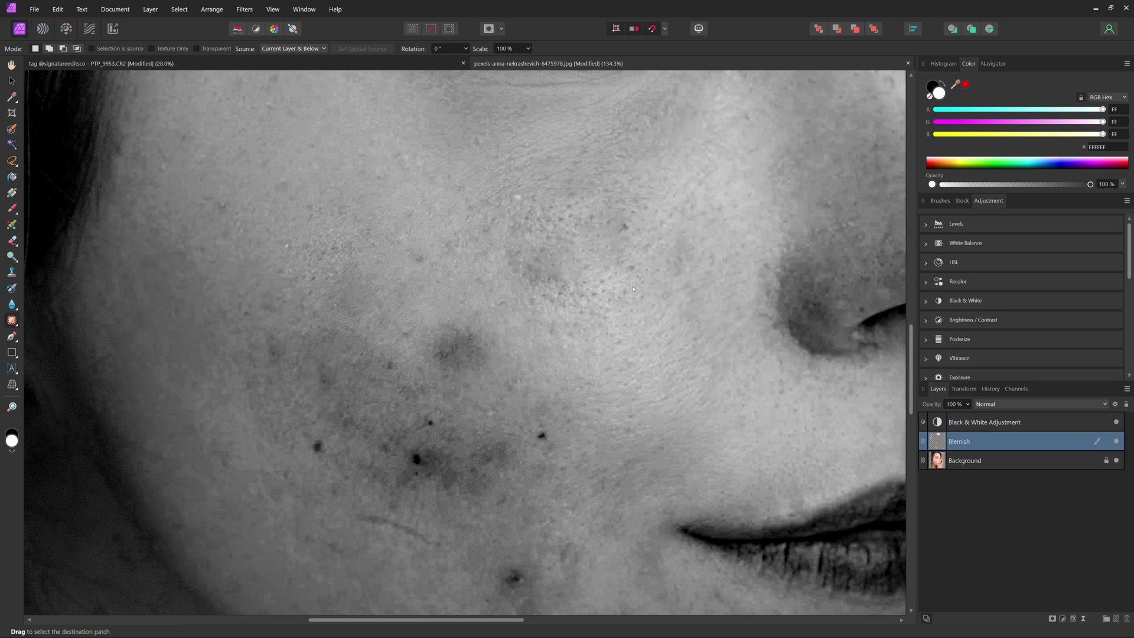
scroll(640, 277, "down", 1)
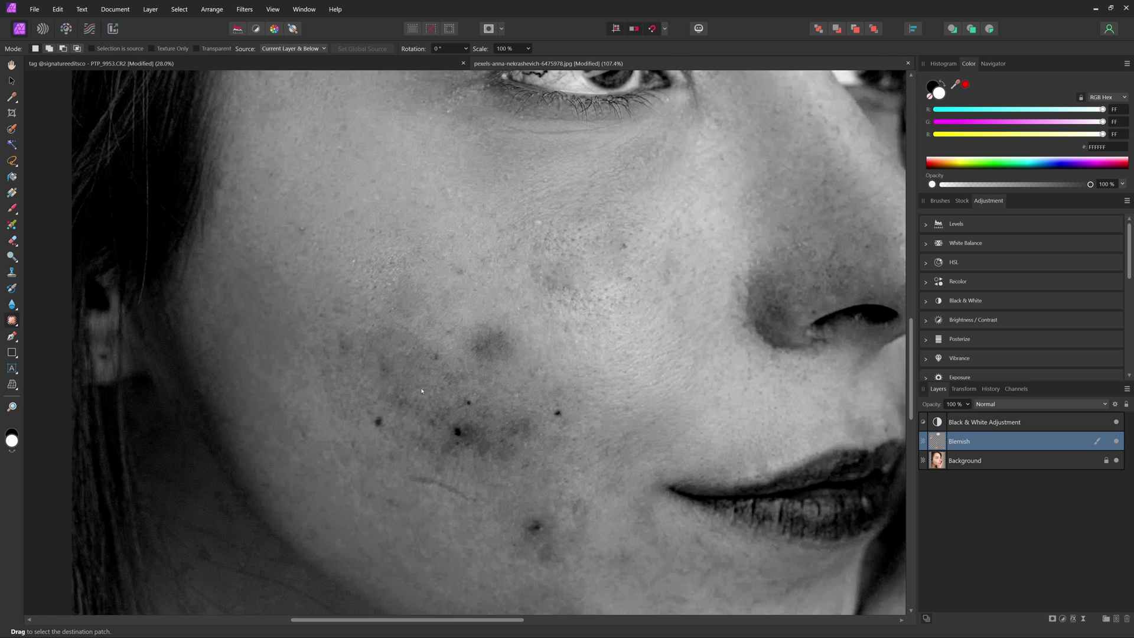
mouse_move(499, 322)
left_mouse_down()
mouse_move(474, 322)
mouse_move(466, 342)
mouse_move(495, 361)
mouse_move(523, 352)
mouse_move(497, 318)
left_mouse_up()
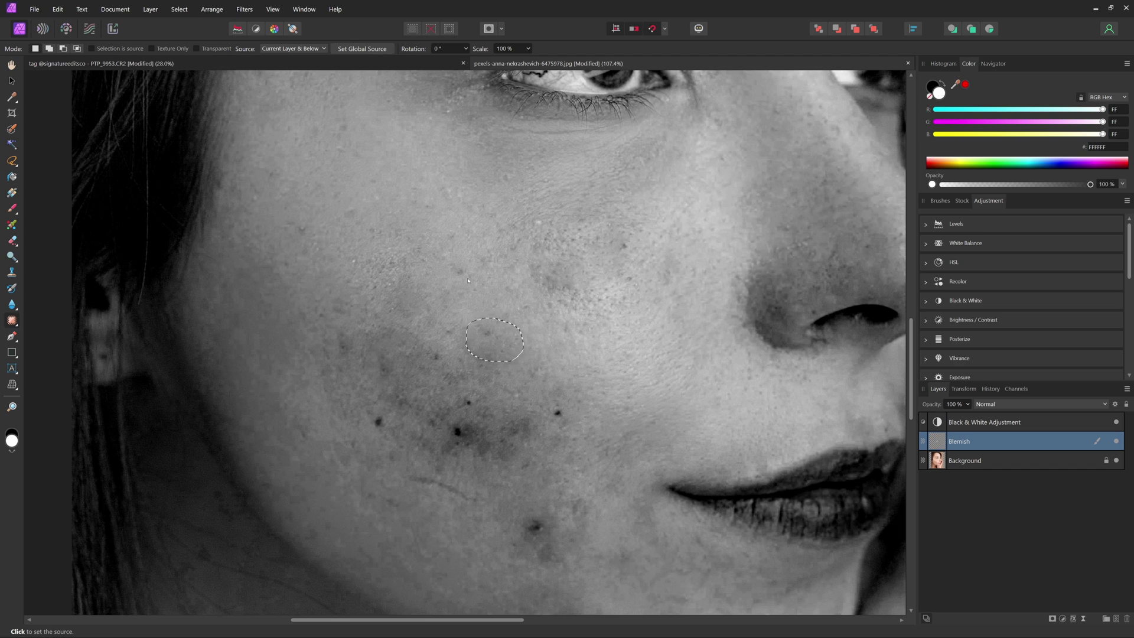
key("ctrl+d")
Patch the dark blotch beside the large mole on the lower cheek with clean skin from above it.
scroll(577, 397, "down", 2)
scroll(577, 397, "left", 1)
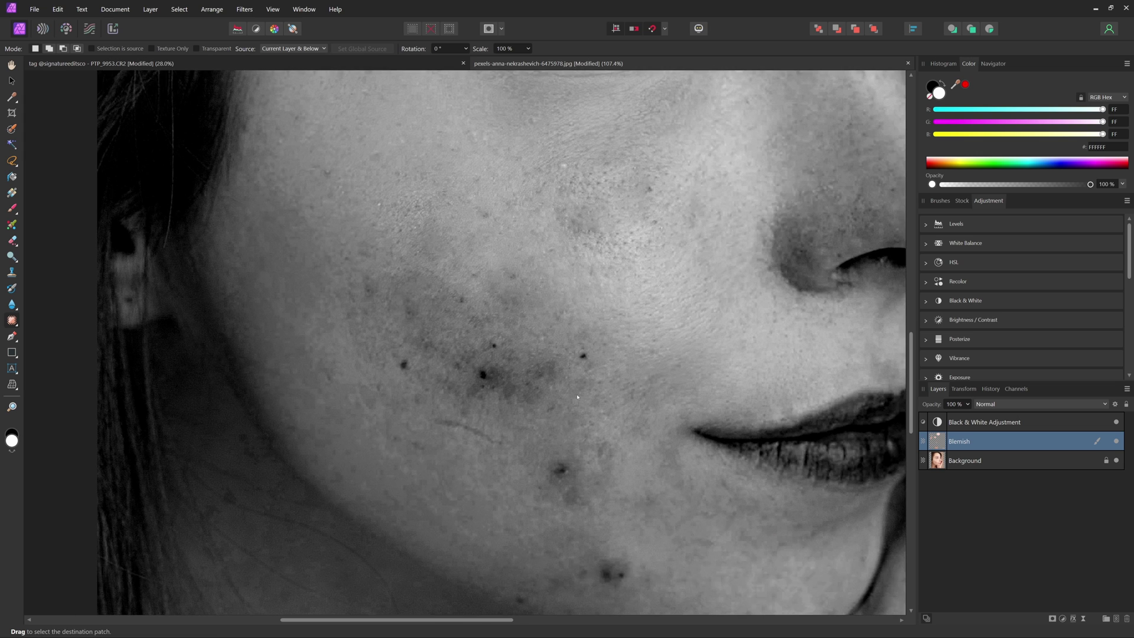
scroll(577, 396, "down", 2)
scroll(576, 397, "left", 1)
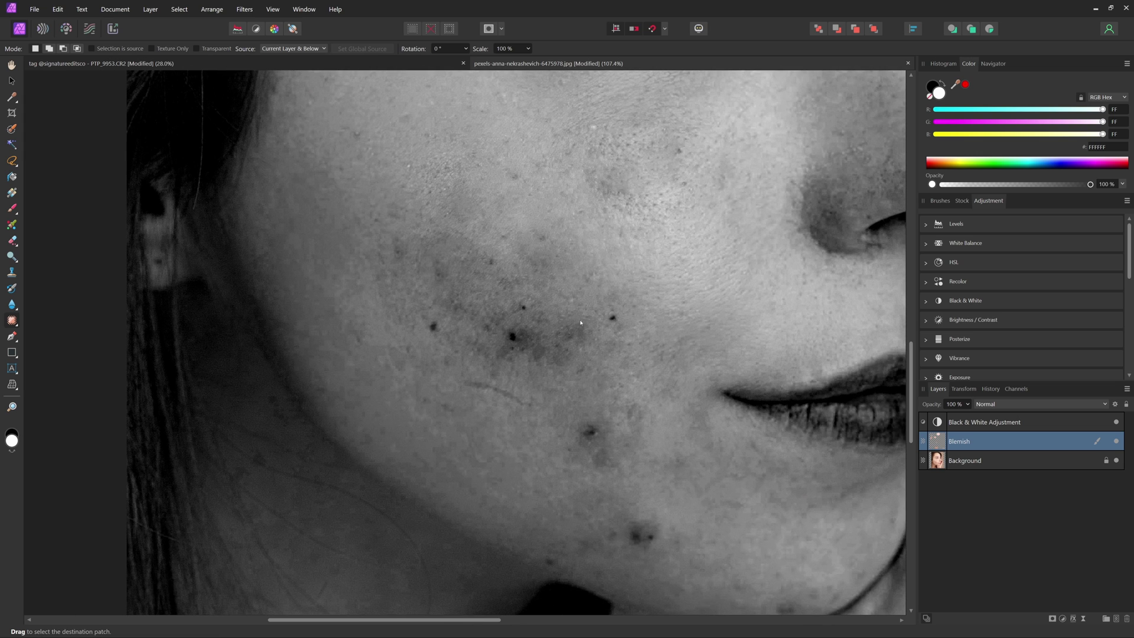
mouse_move(564, 322)
left_mouse_down()
mouse_move(523, 336)
mouse_move(525, 357)
mouse_move(579, 361)
mouse_move(591, 331)
mouse_move(575, 319)
left_mouse_up()
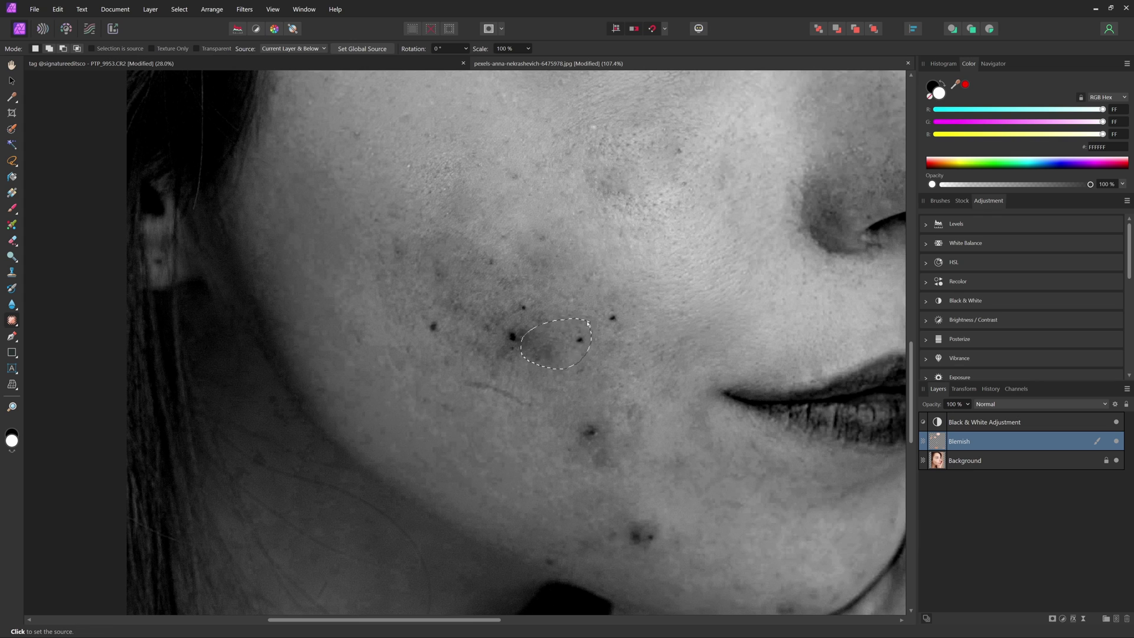
left_click(570, 235)
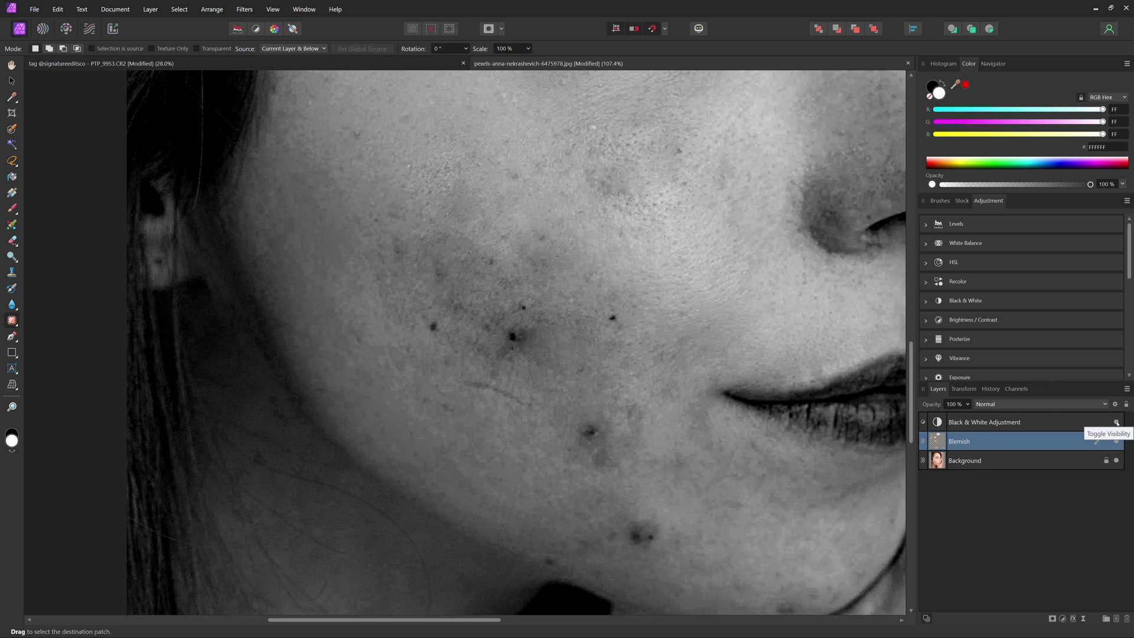
Check the patched lower cheek in colour by toggling the Black & White Adjustment layer off and back on.
left_click(1116, 421)
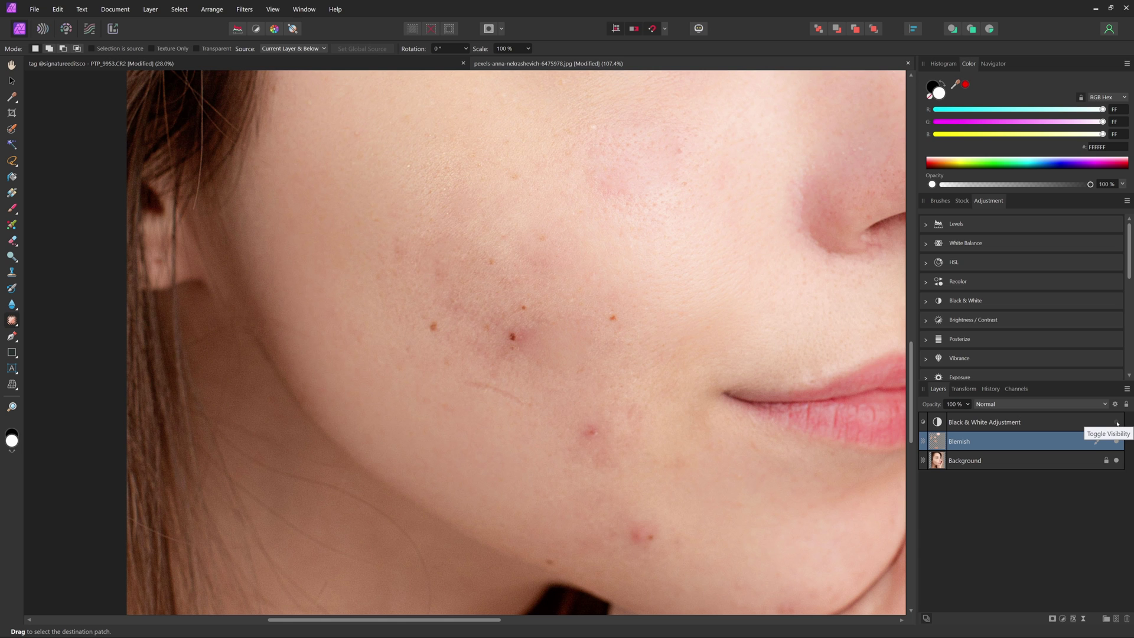
left_click(1115, 422)
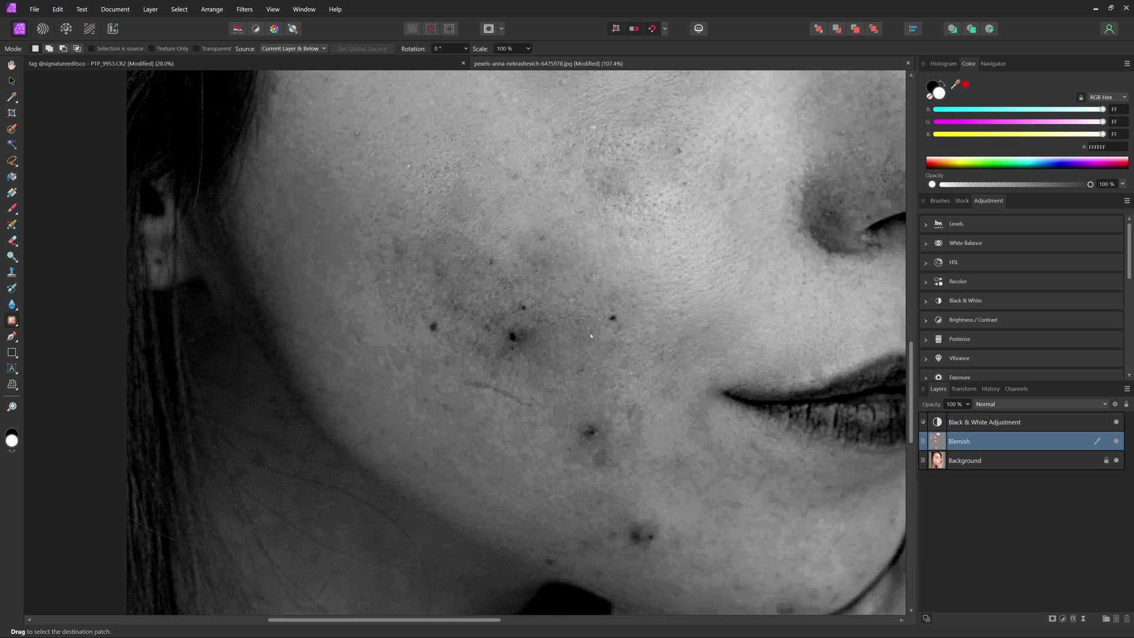
left_click(1116, 422)
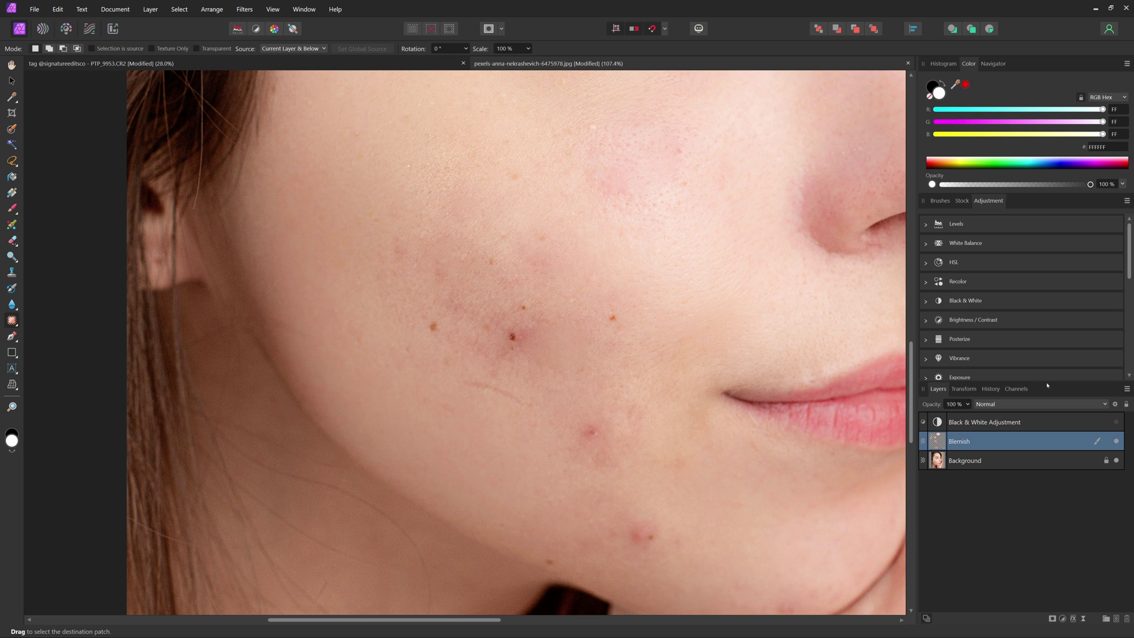
left_click(1115, 421)
Patch the blotch beside the large mole again, sampling skin from between it and the mouth corner, and clear the selection.
left_click_drag(591, 340, 589, 327)
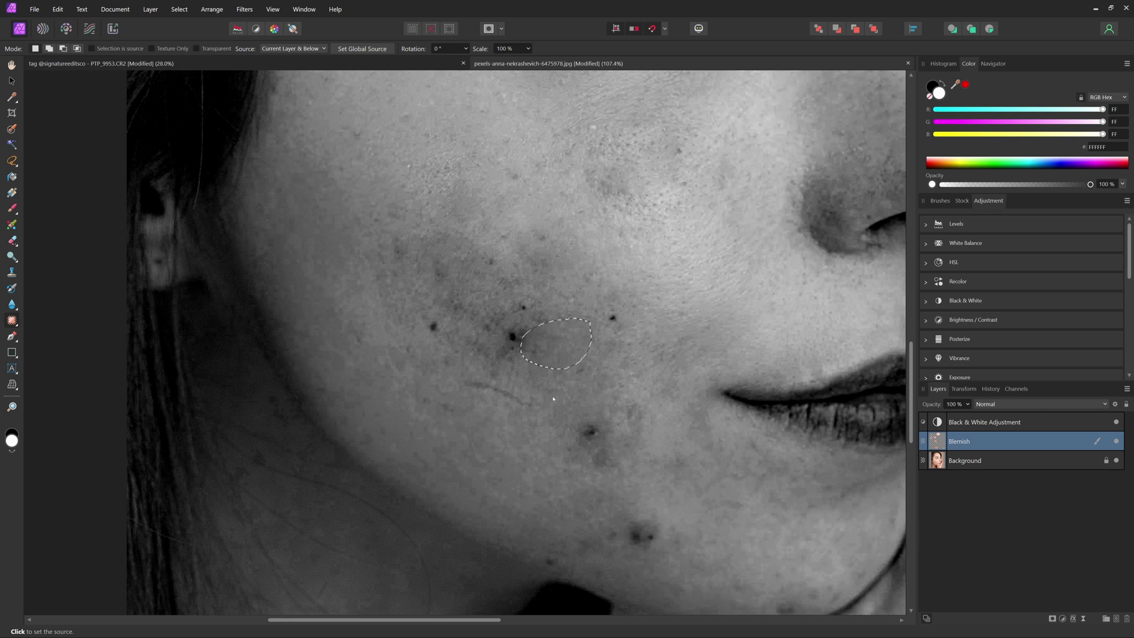
left_click(642, 372)
left_click(648, 363)
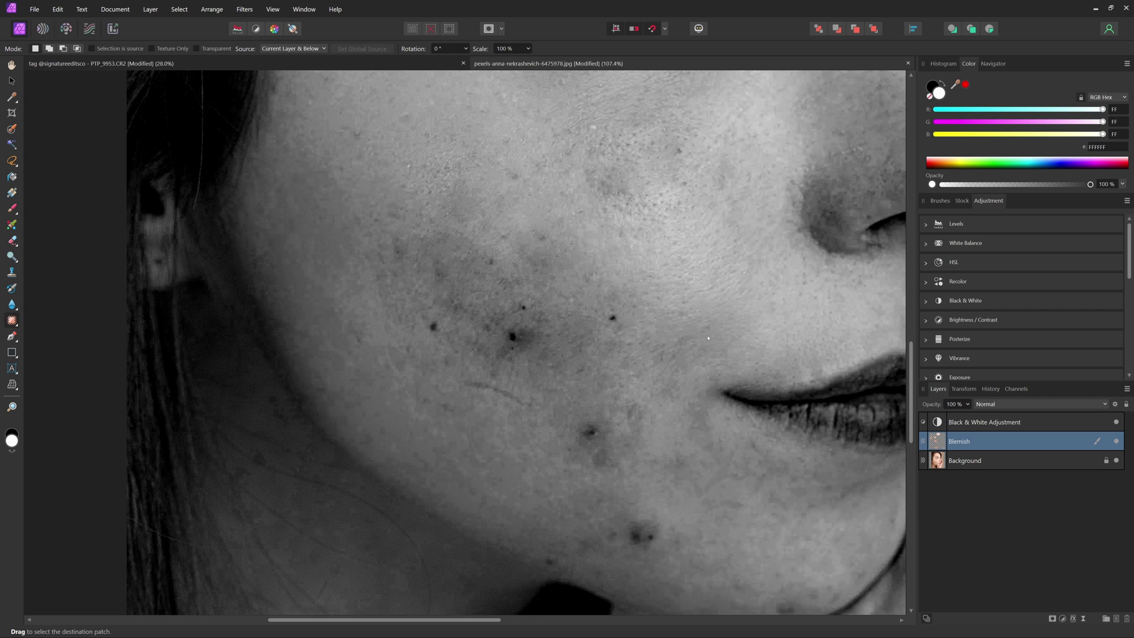
Switch to the Healing Brush Tool and heal the remaining blemishes on the lower cheek and chin with sampled clean skin.
scroll(655, 258, "down", 3)
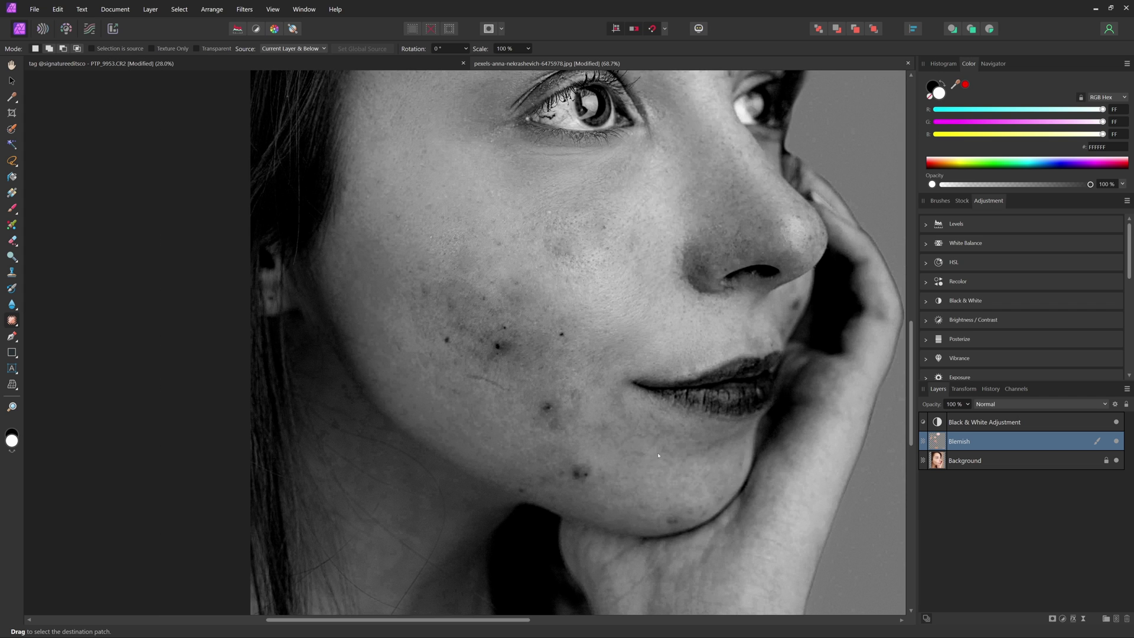
left_click(11, 320)
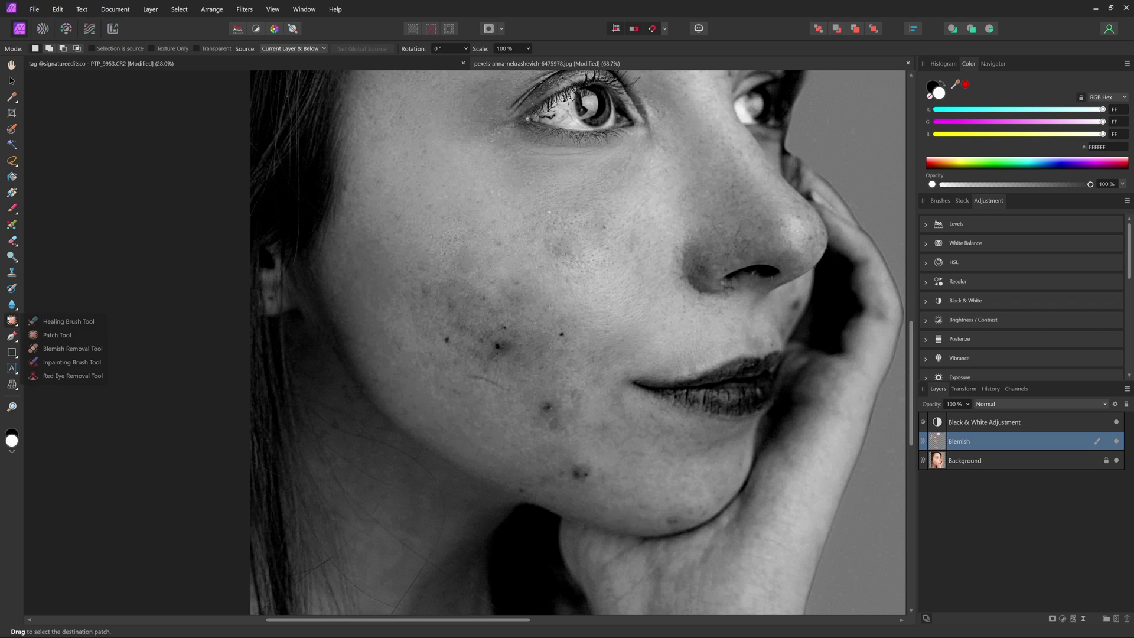
left_click(62, 319)
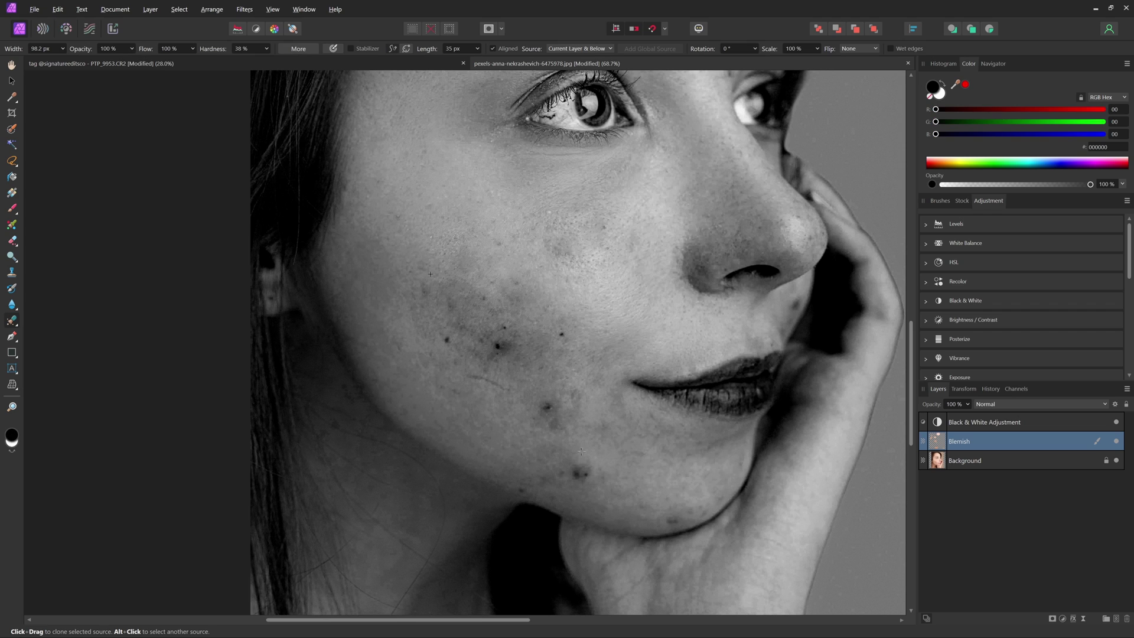
key("alt")
key("alt")
scroll(573, 396, "up", 2)
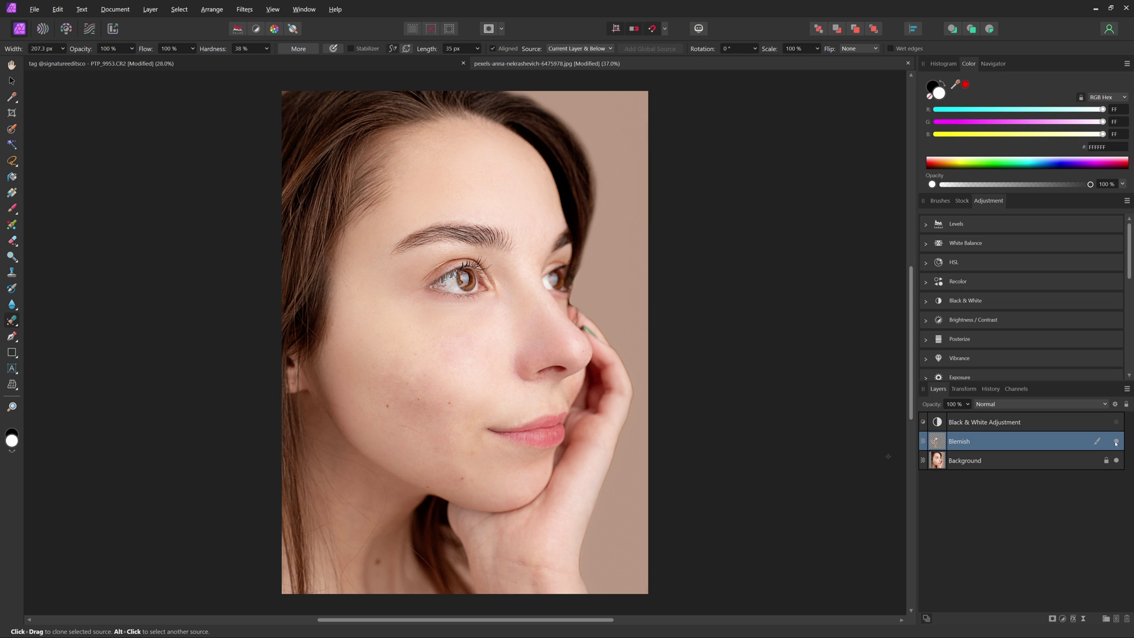
Compare the full portrait before and after retouching by hiding and showing the Blemish layer twice.
left_click(1116, 441)
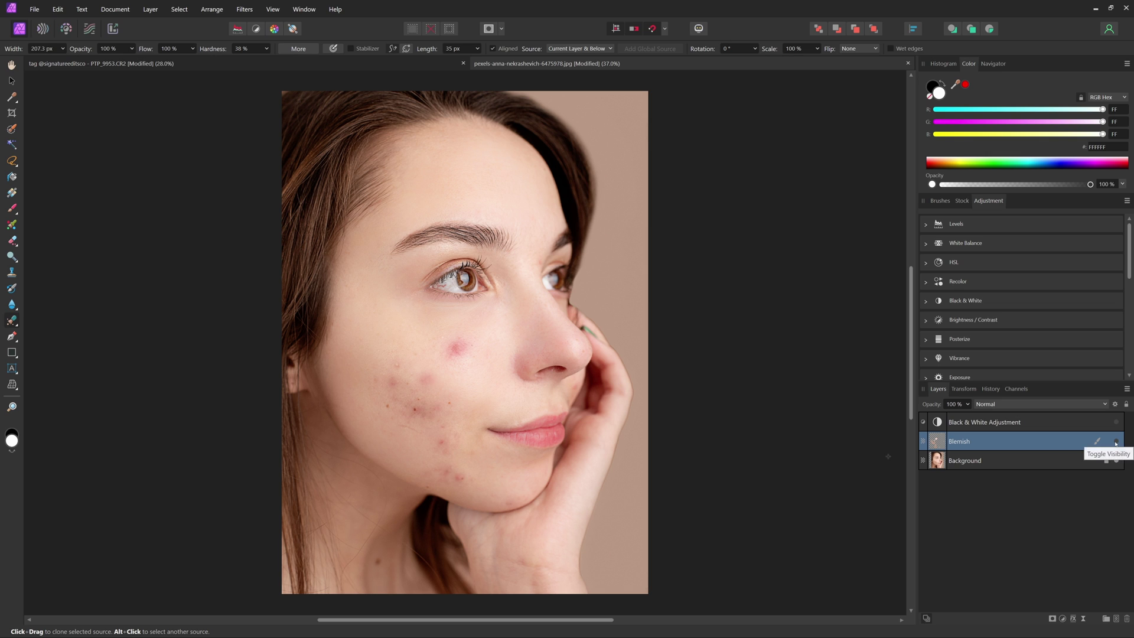
left_click(1115, 442)
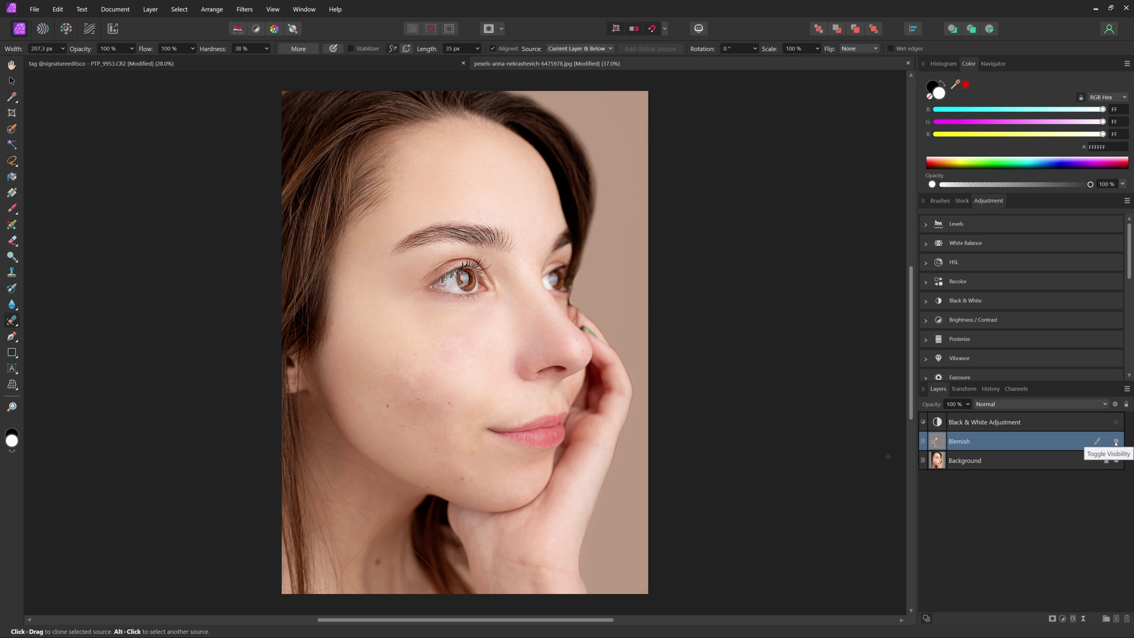
left_click(1115, 442)
left_click(1115, 442)
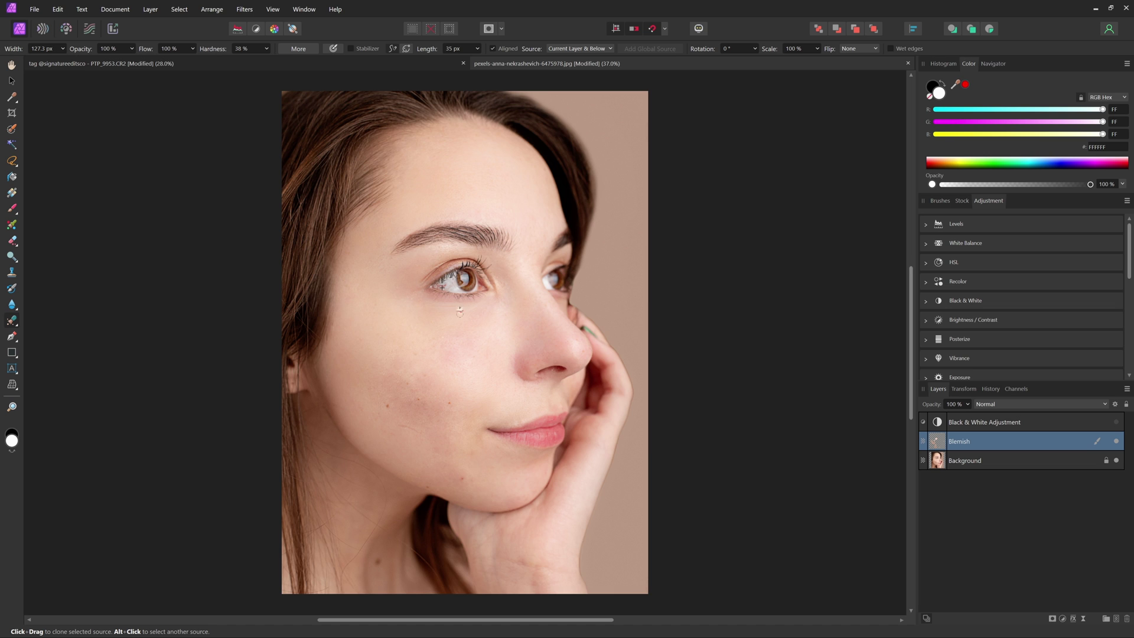
Heal the red veins in the white of the nearer eye with the healing brush, reducing its width to 48 px.
scroll(460, 312, "up", 5)
left_click_drag(422, 320, 456, 372)
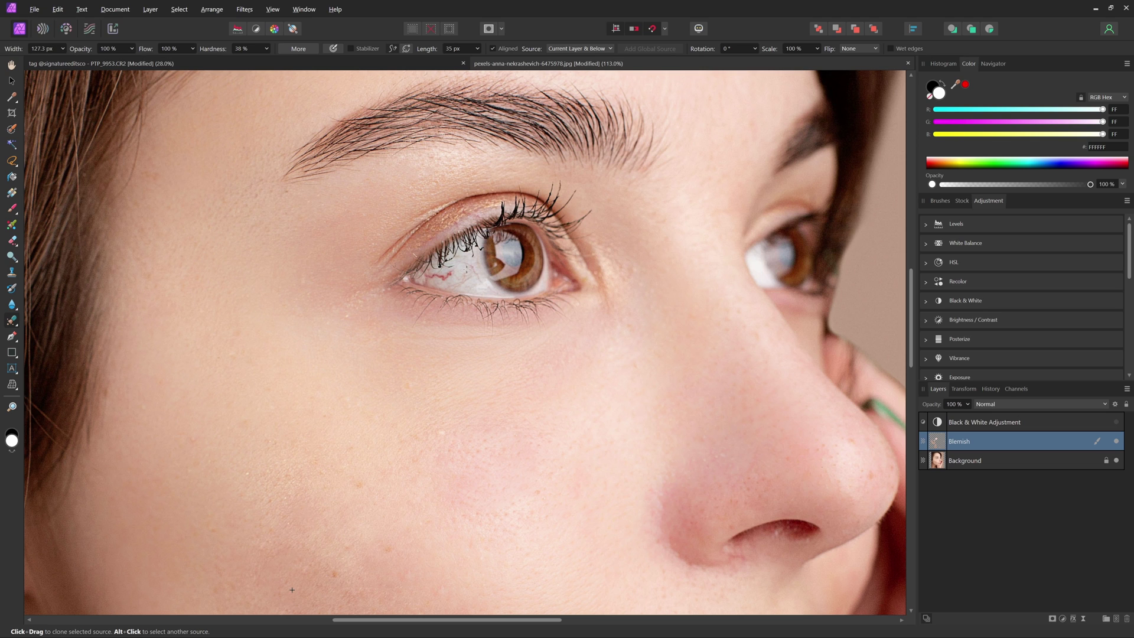
key("bracketleft")
key("bracketleft")
key("bracketleft")
key("bracketleft")
left_click_drag(467, 269, 451, 272)
left_click(481, 288)
key("bracketleft")
scroll(481, 286, "up", 3)
key("bracketleft")
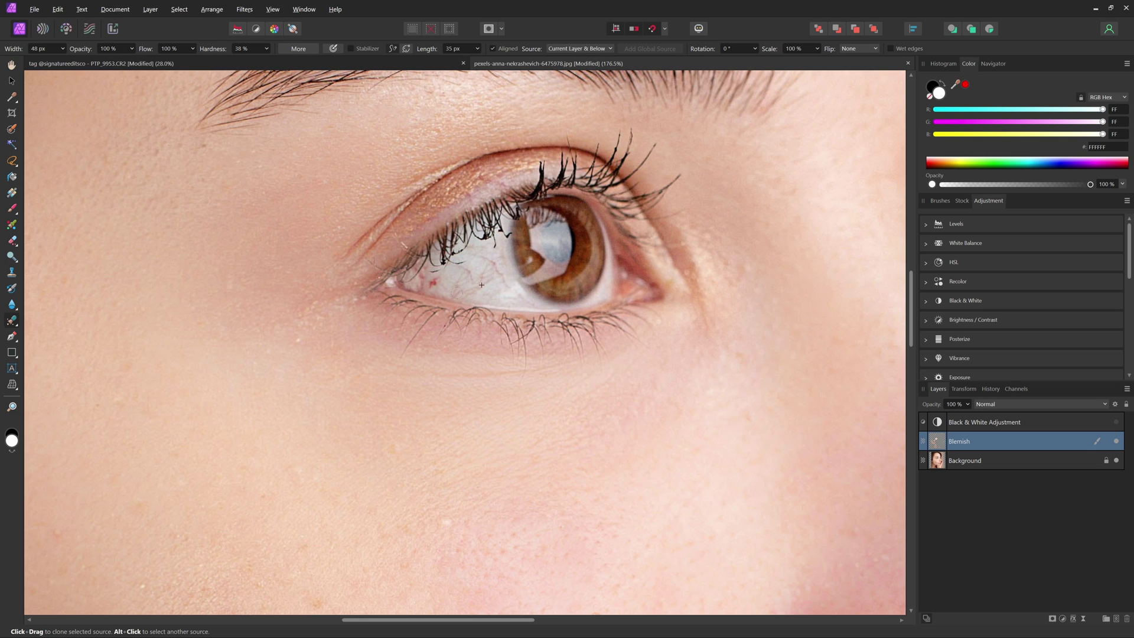
Undo the last heal in the eye and heal the veins again with a 29.5 px brush.
key("ctrl+z")
key("bracketleft")
key("bracketleft")
left_click_drag(487, 264, 463, 270)
scroll(559, 326, "down", 5)
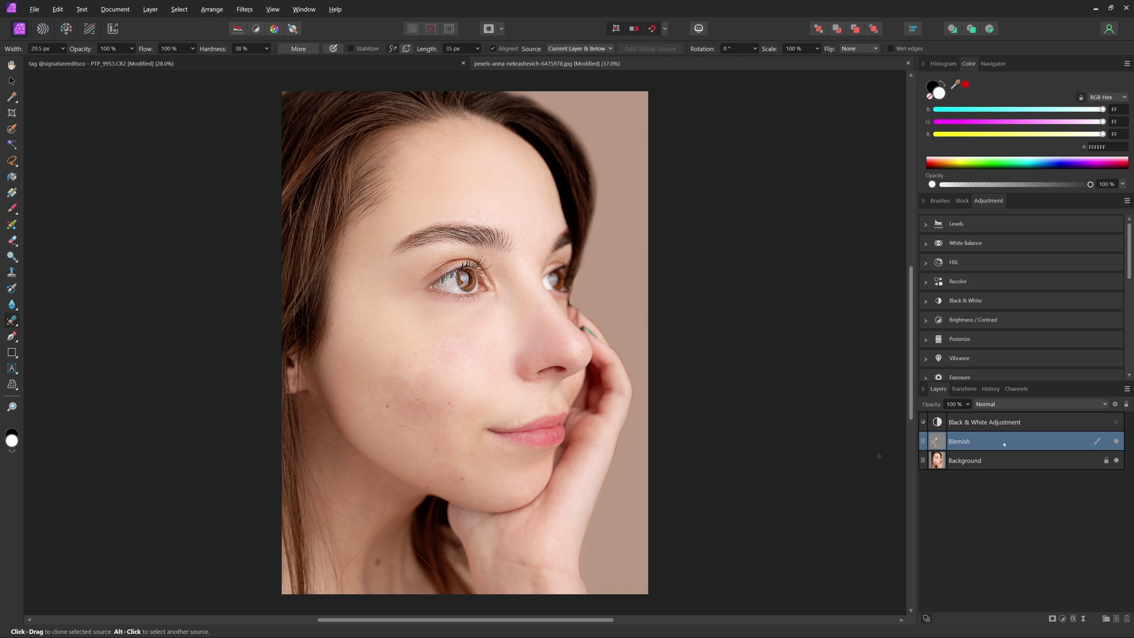
Review the retouched eye and skin against the original by hiding and restoring the Blemish layer and inspecting the face closely.
left_click(1116, 441)
left_click(1116, 441)
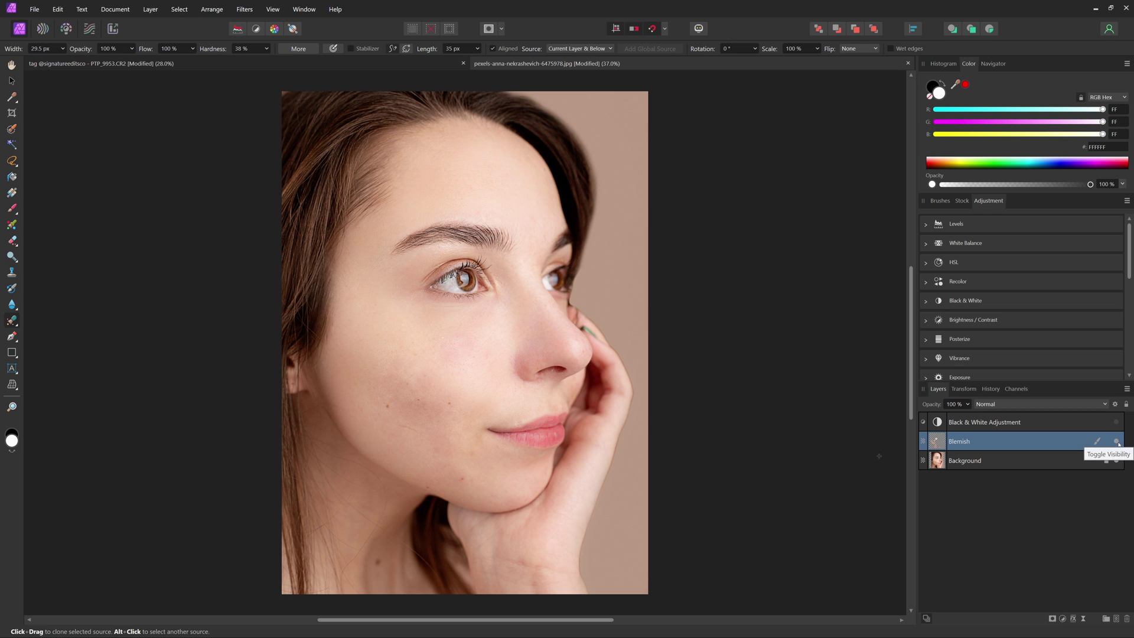
key("ctrl+plus")
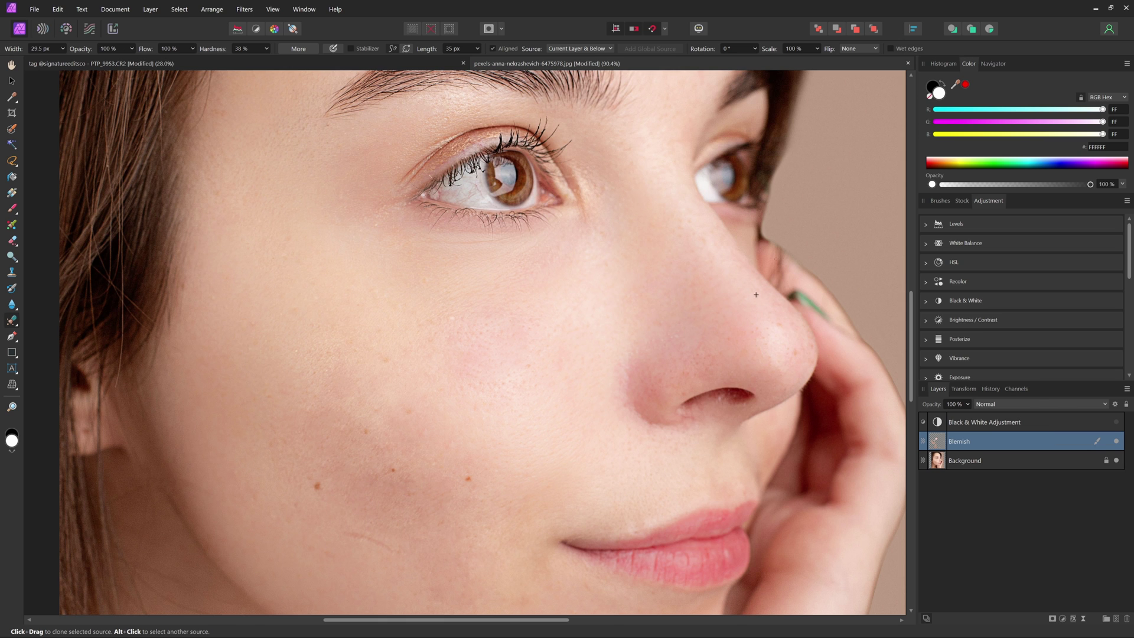
key("ctrl+0")
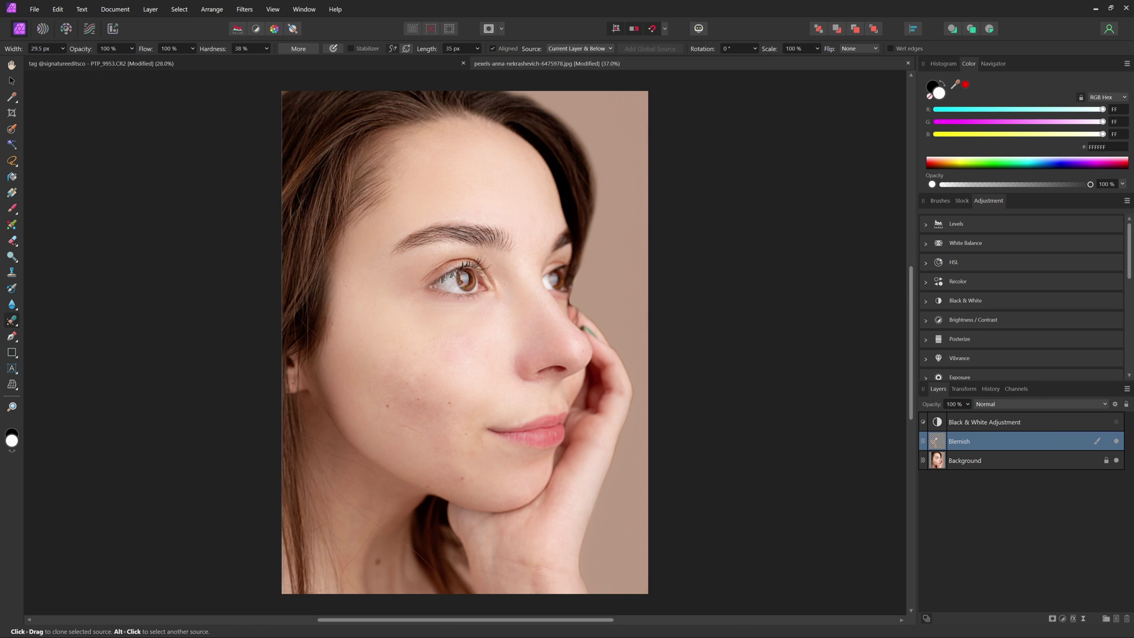
Switch to the PTP_9953.CR2 portrait document and rename its empty Pixel layer to Blemish.
left_click(153, 63)
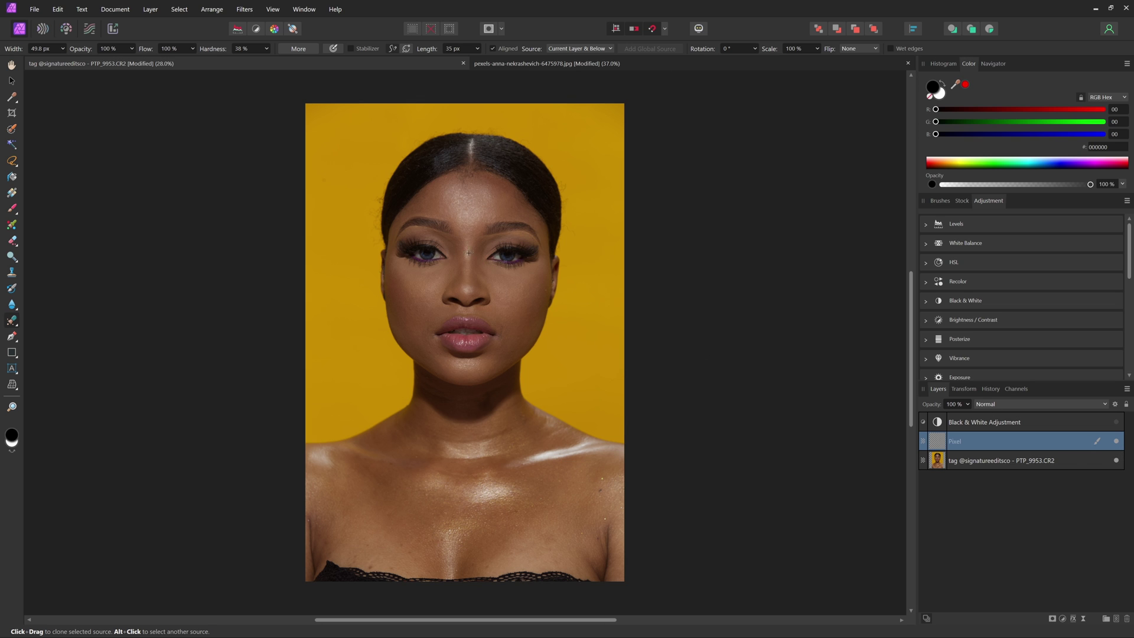
scroll(469, 253, "up", 3)
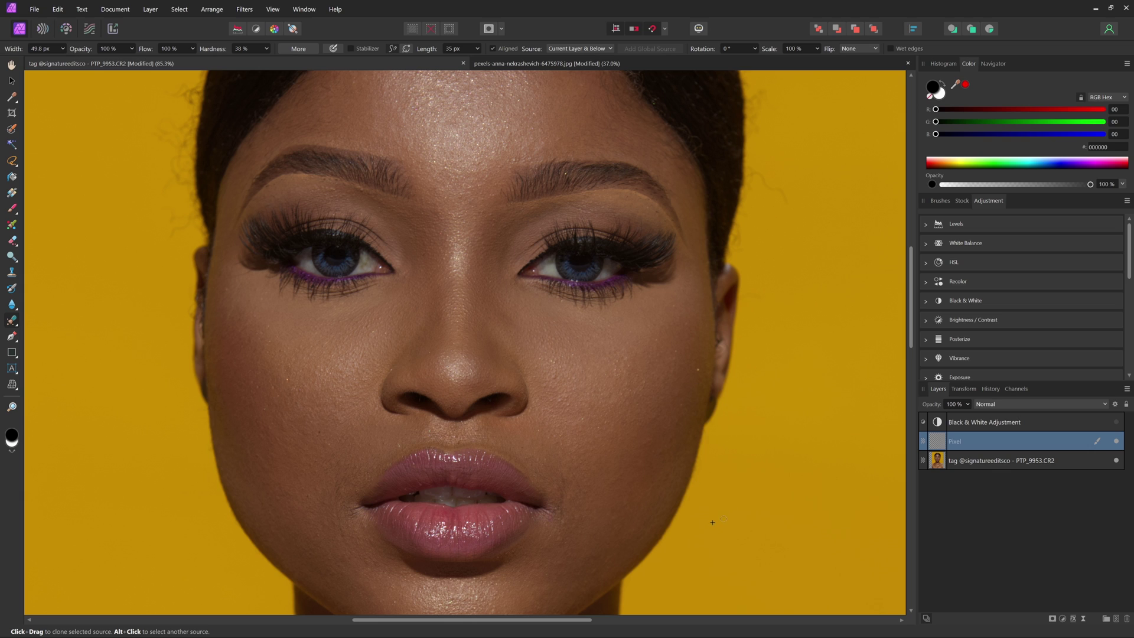
key("F2")
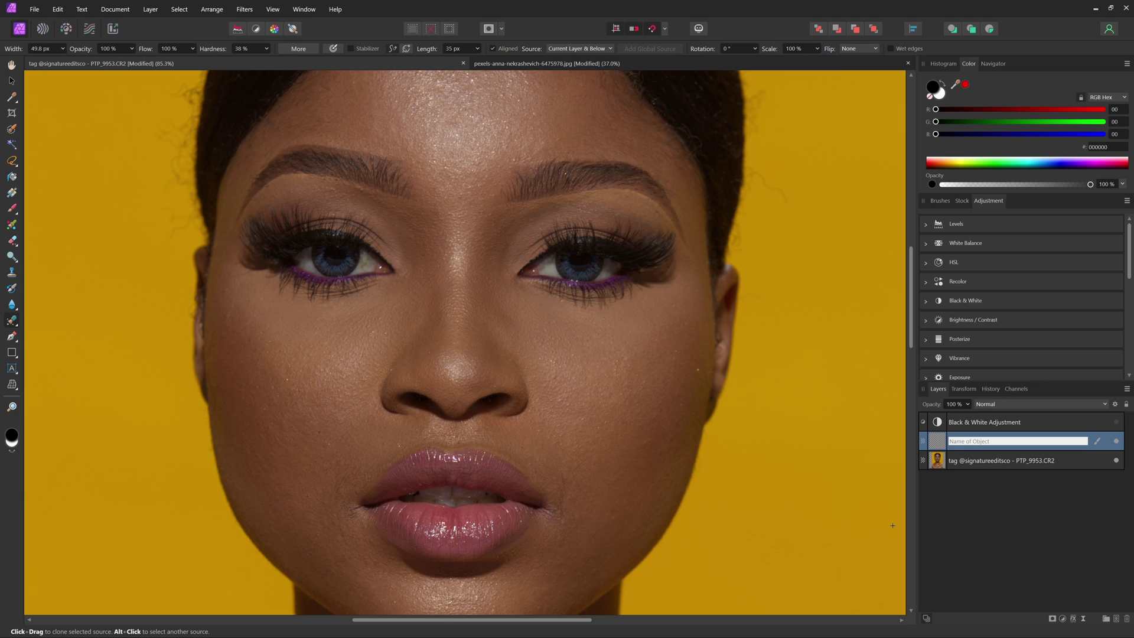
type("Blemish")
key("Return")
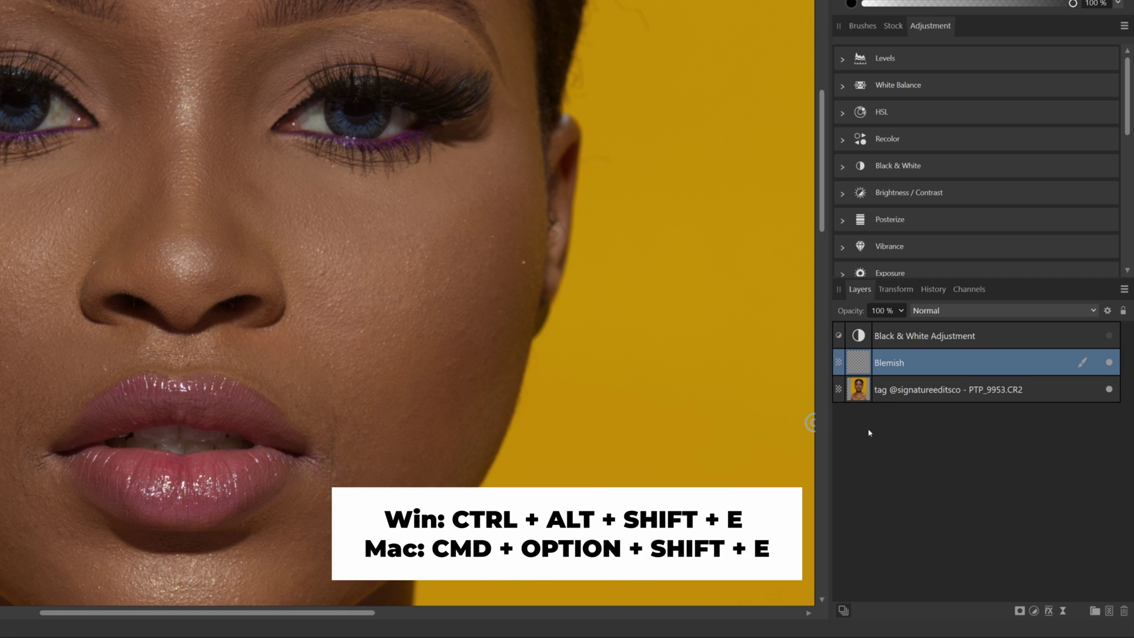
Merge the visible layers into a new layer above Blemish and apply Gaussian Frequency Separation to it with a radius of about 8.7 px.
key("ctrl+alt+shift+e")
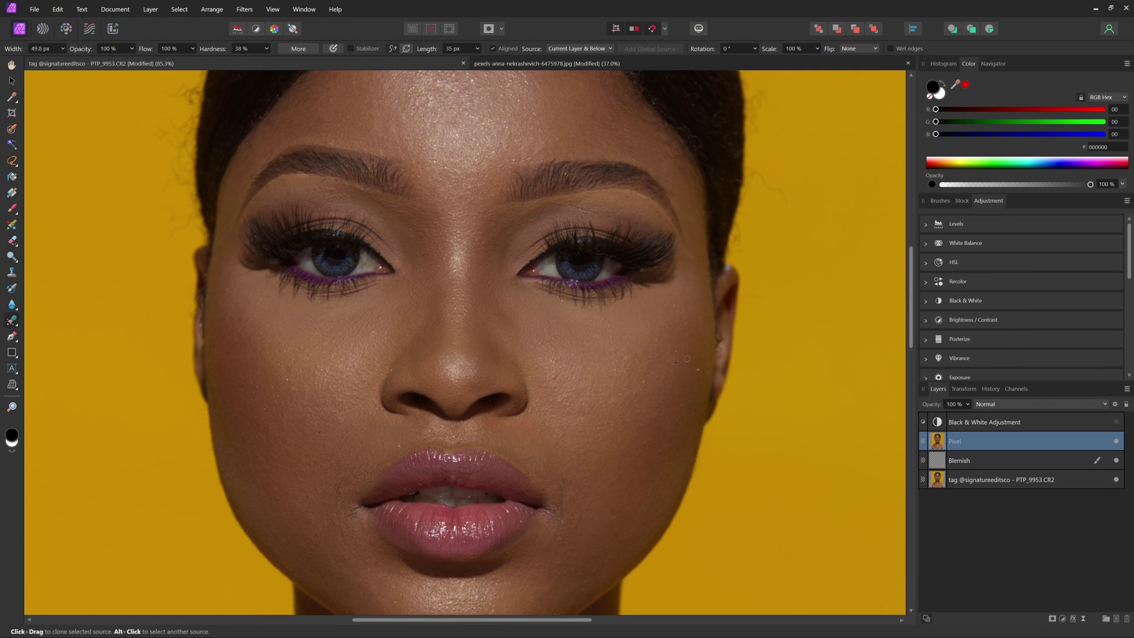
key("ctrl+0")
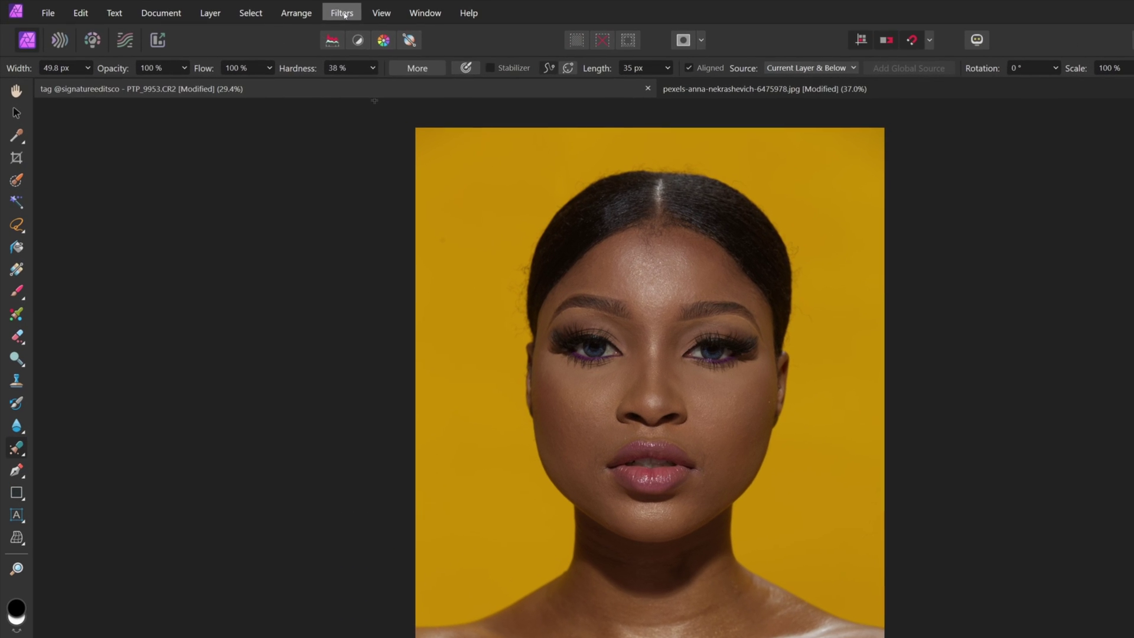
left_click(244, 9)
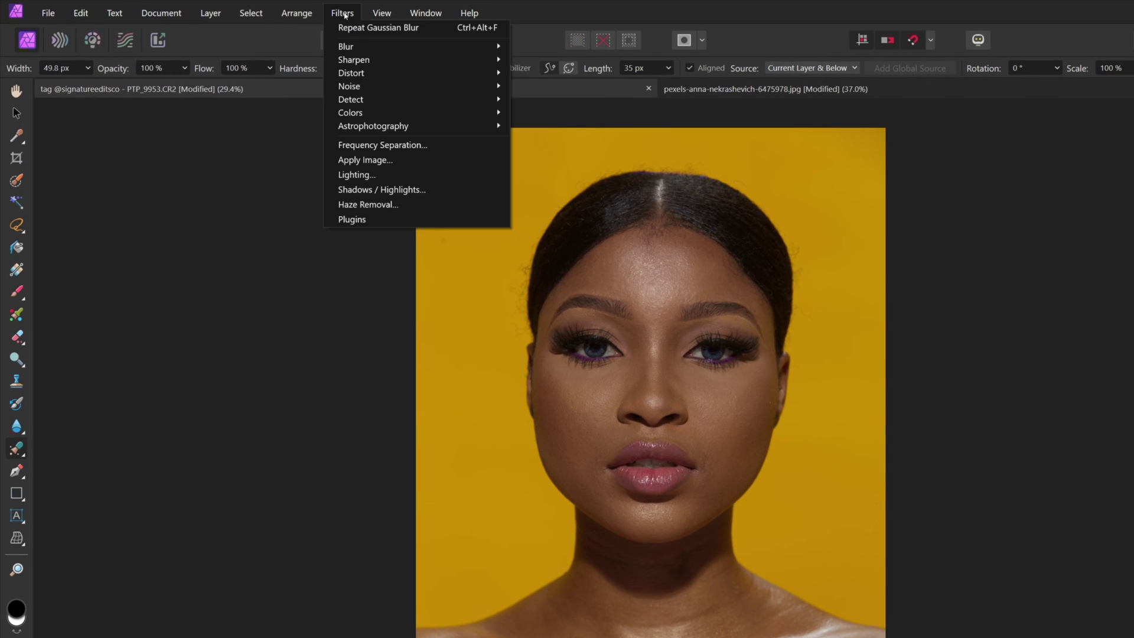
left_click(399, 146)
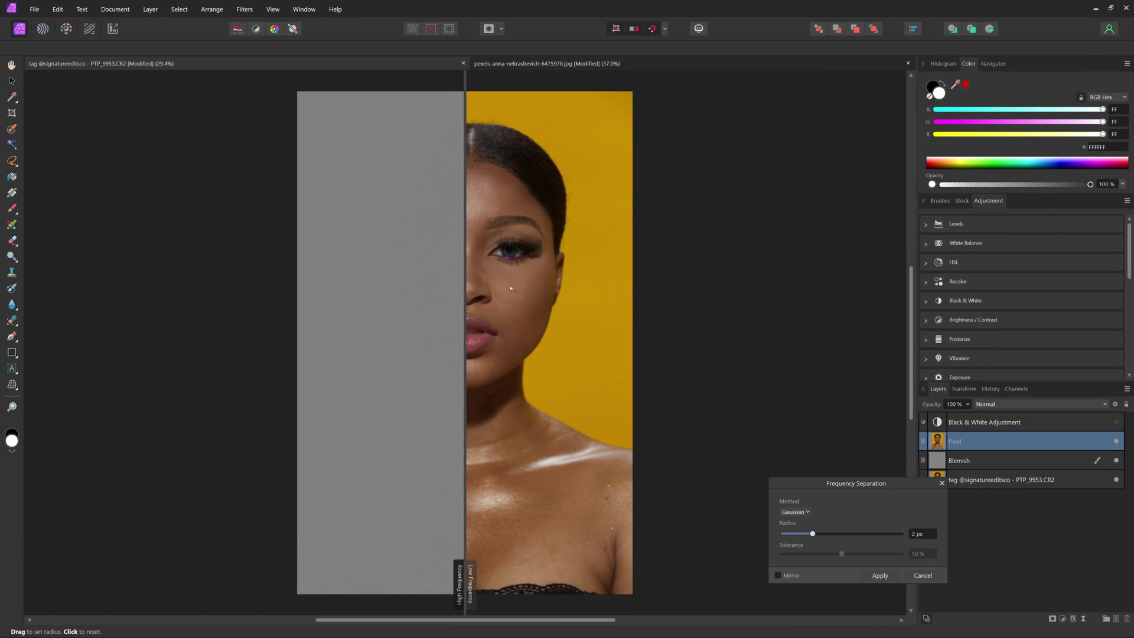
scroll(465, 260, "up", 8)
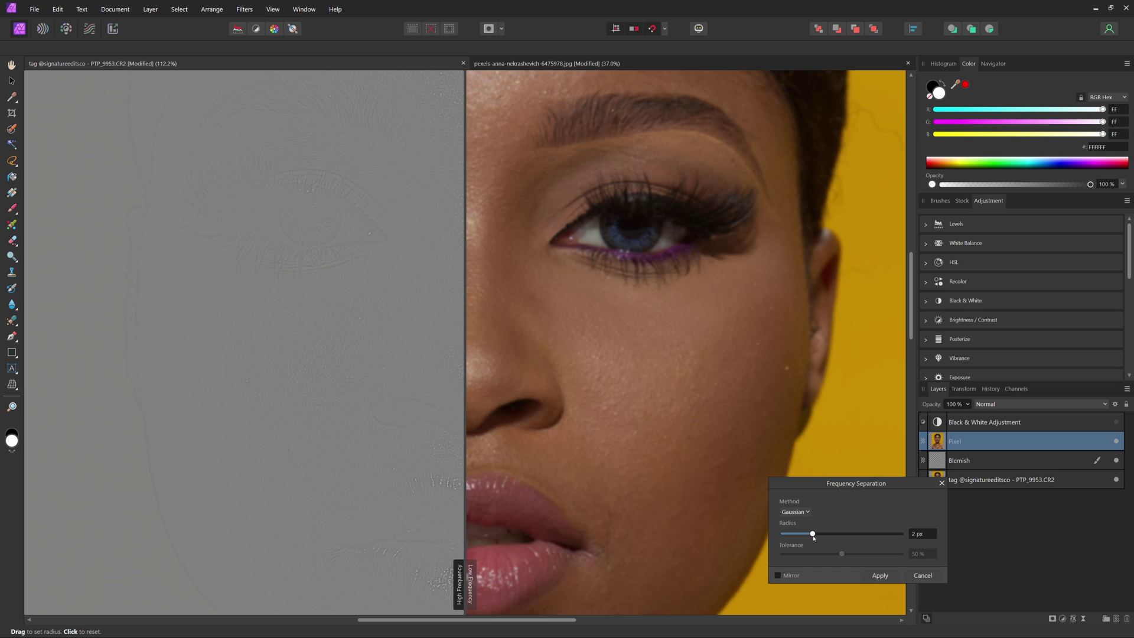
left_click_drag(813, 535, 670, 543)
left_click_drag(784, 535, 830, 534)
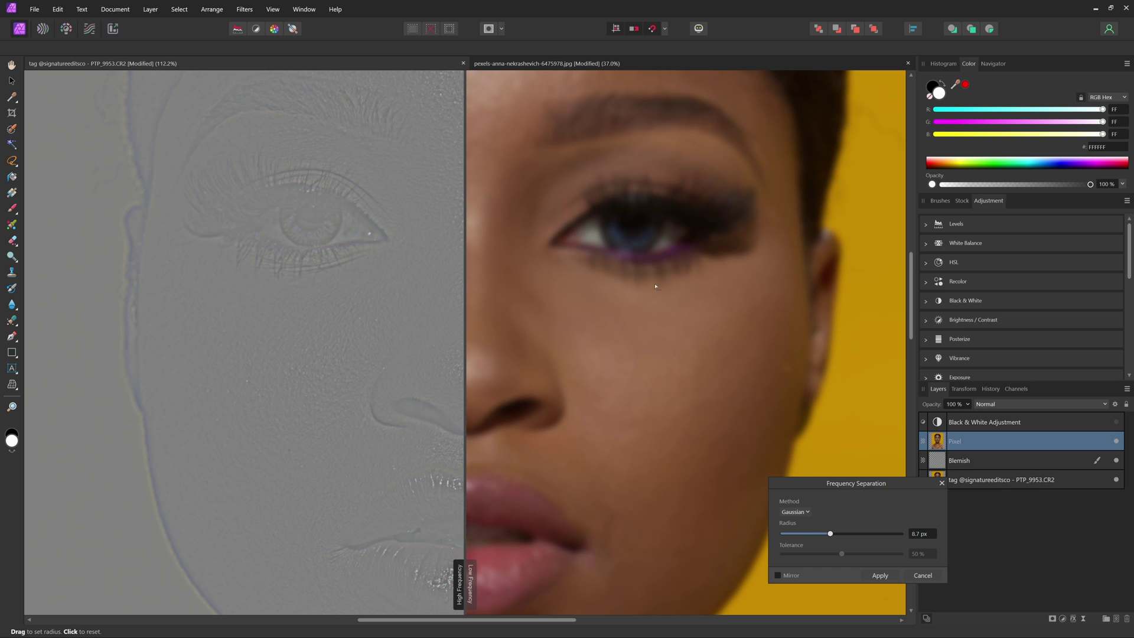
left_click_drag(808, 536, 831, 539)
left_click(880, 575)
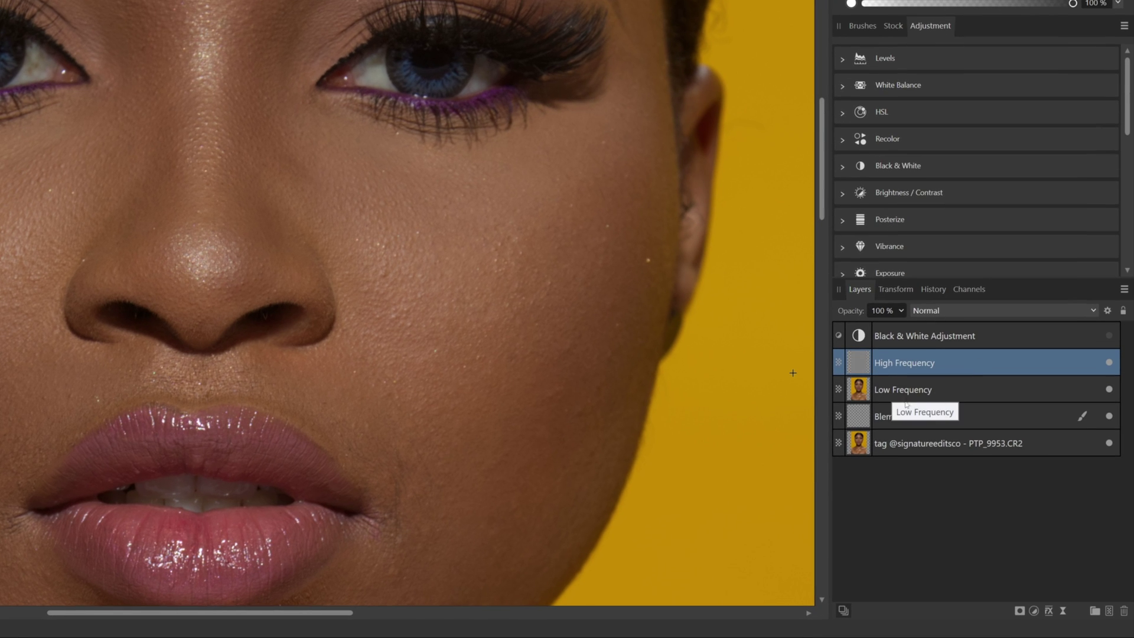
Select the Low Frequency layer and set up the Freehand Selection Tool with a 134 px feather.
left_click(680, 389)
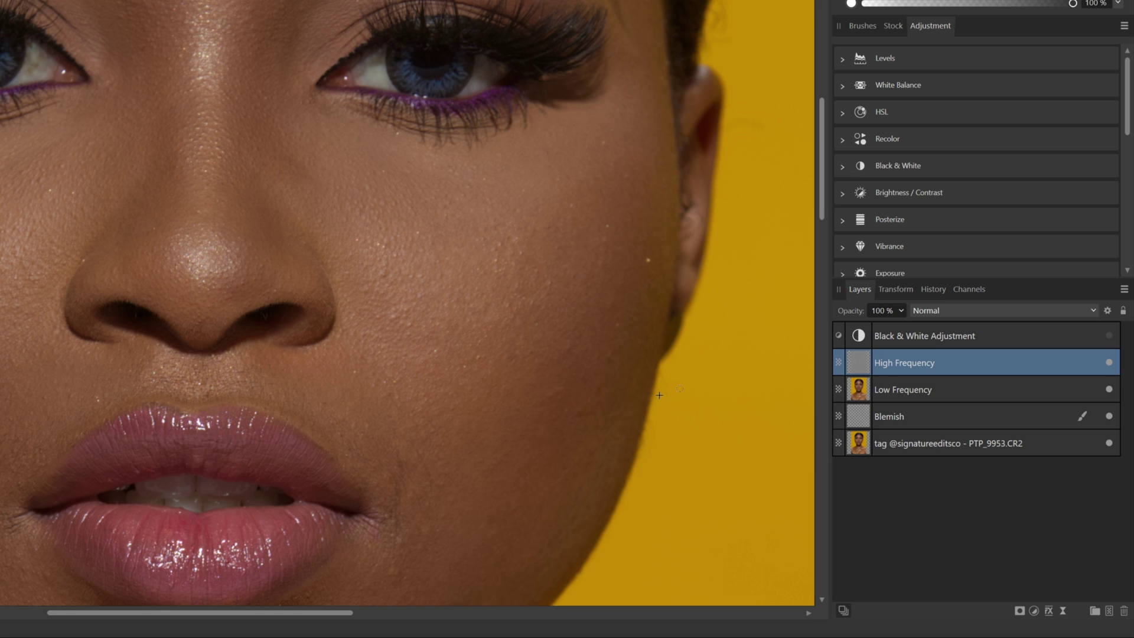
left_click(936, 392)
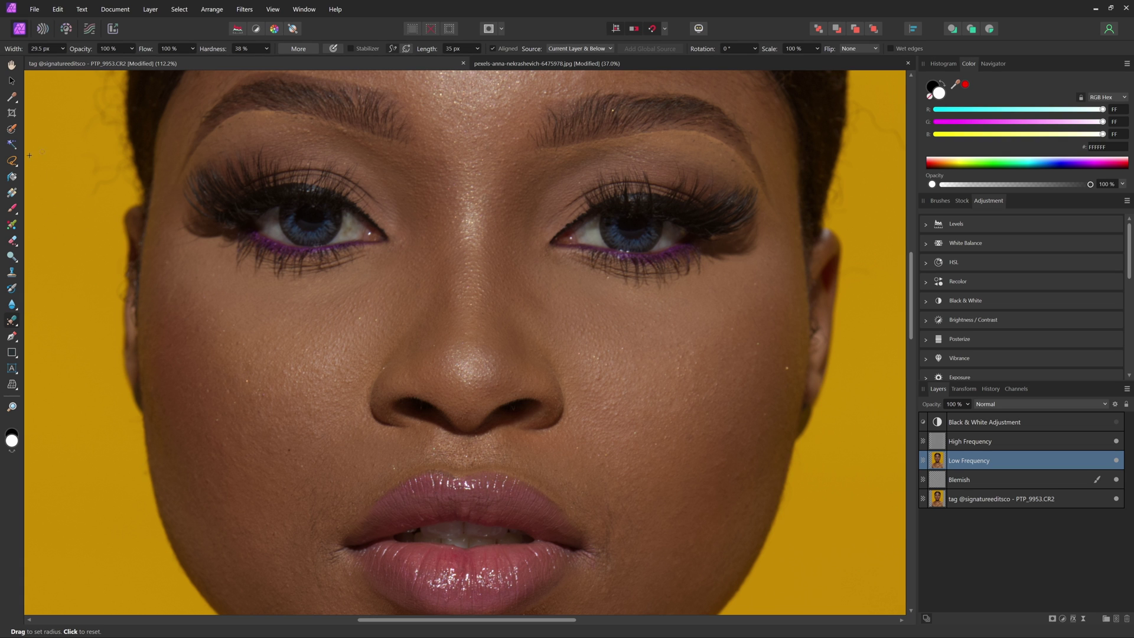
left_click(12, 162)
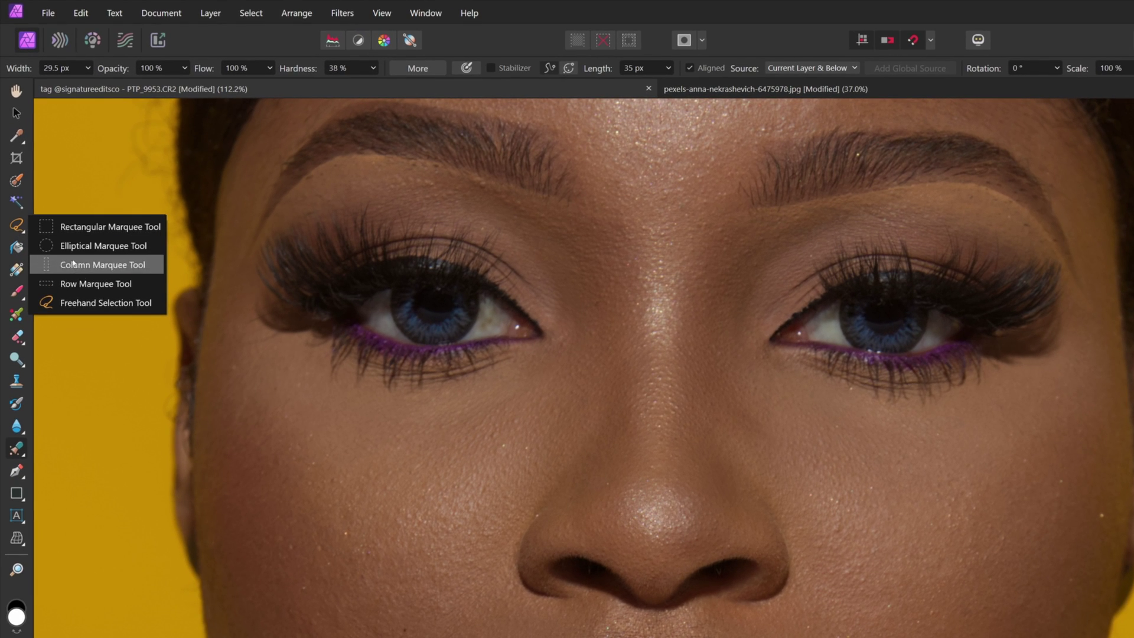
left_click(95, 304)
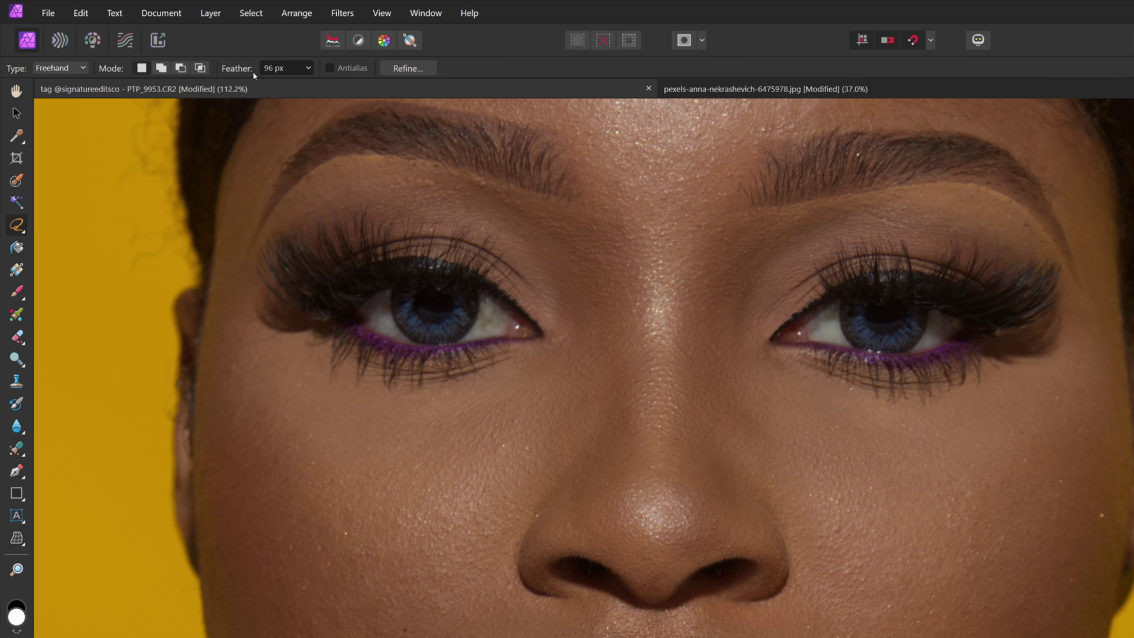
left_click(307, 69)
left_click_drag(312, 85, 314, 84)
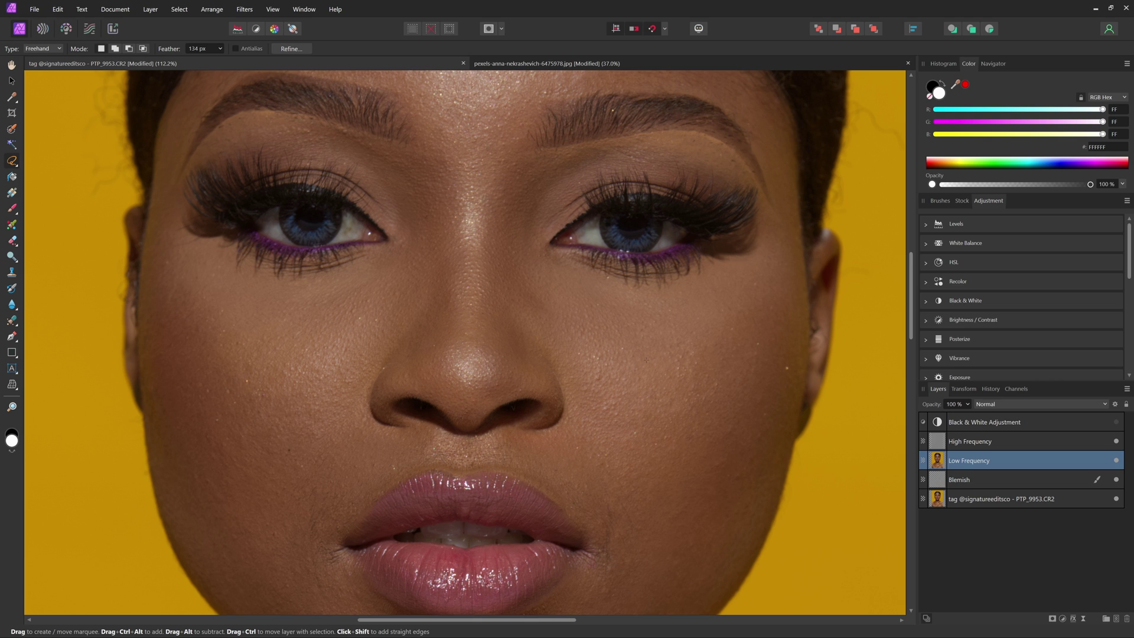
Outline a roundish patch on the subject's left cheek beside the nose and smooth it with Gaussian Blur.
mouse_move(659, 342)
left_mouse_down()
mouse_move(586, 350)
mouse_move(582, 424)
mouse_move(609, 444)
mouse_move(650, 435)
mouse_move(681, 409)
mouse_move(660, 343)
left_mouse_up()
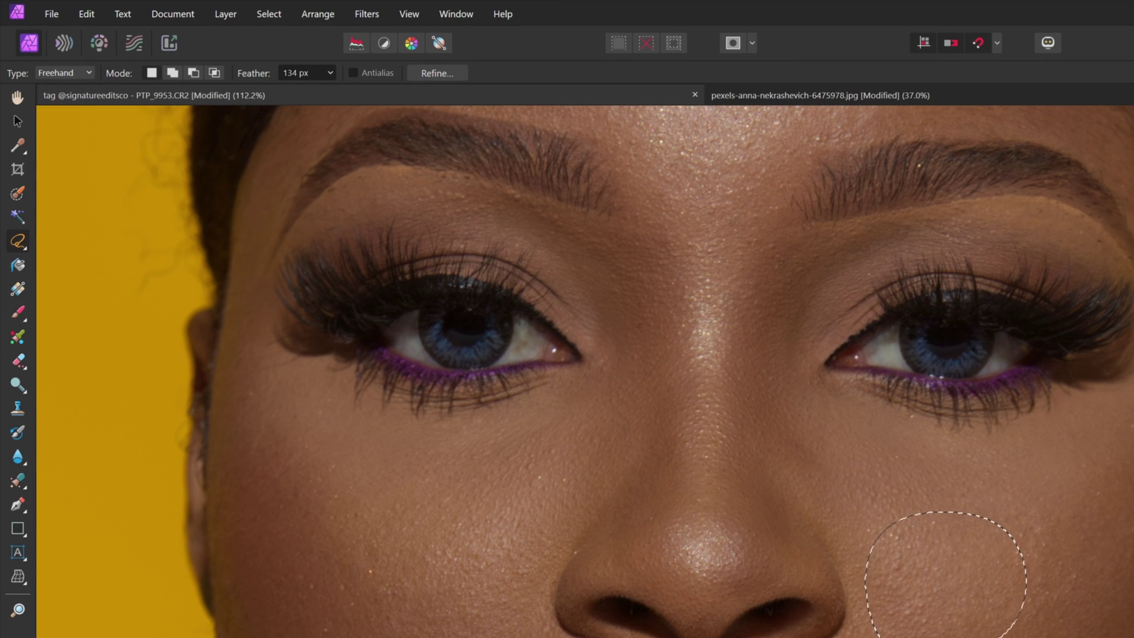
left_click(366, 14)
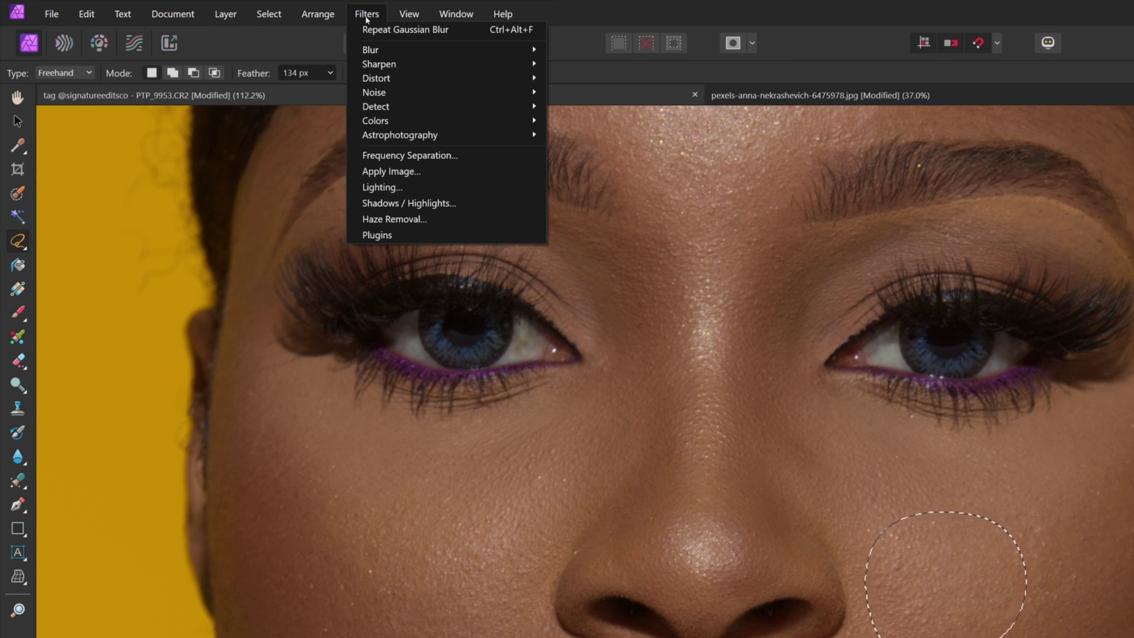
mouse_move(381, 50)
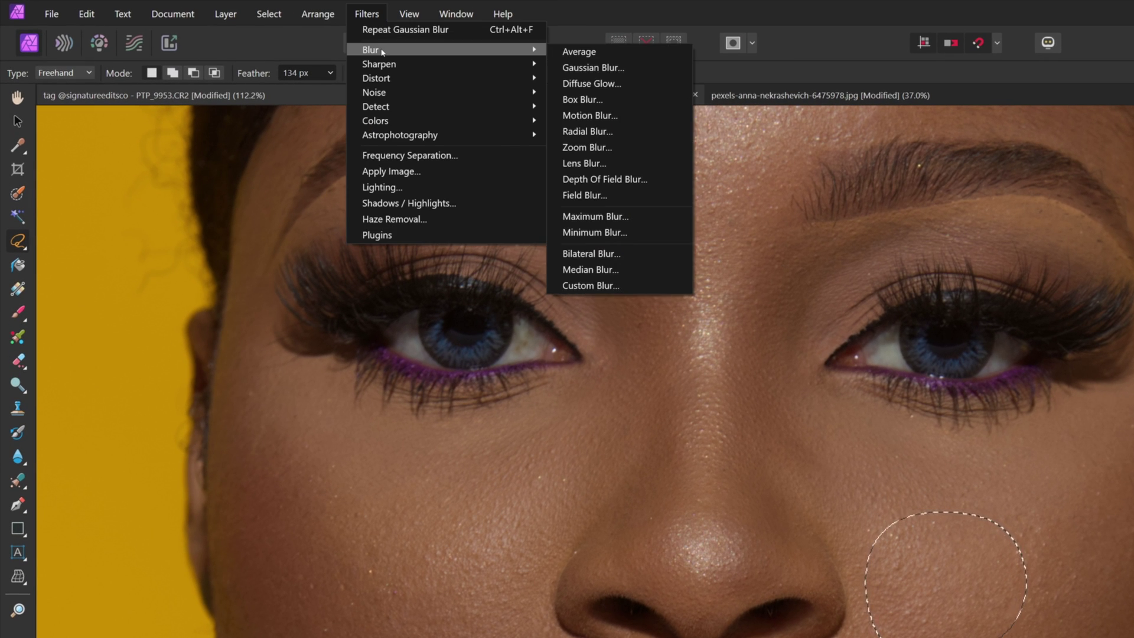
left_click(616, 70)
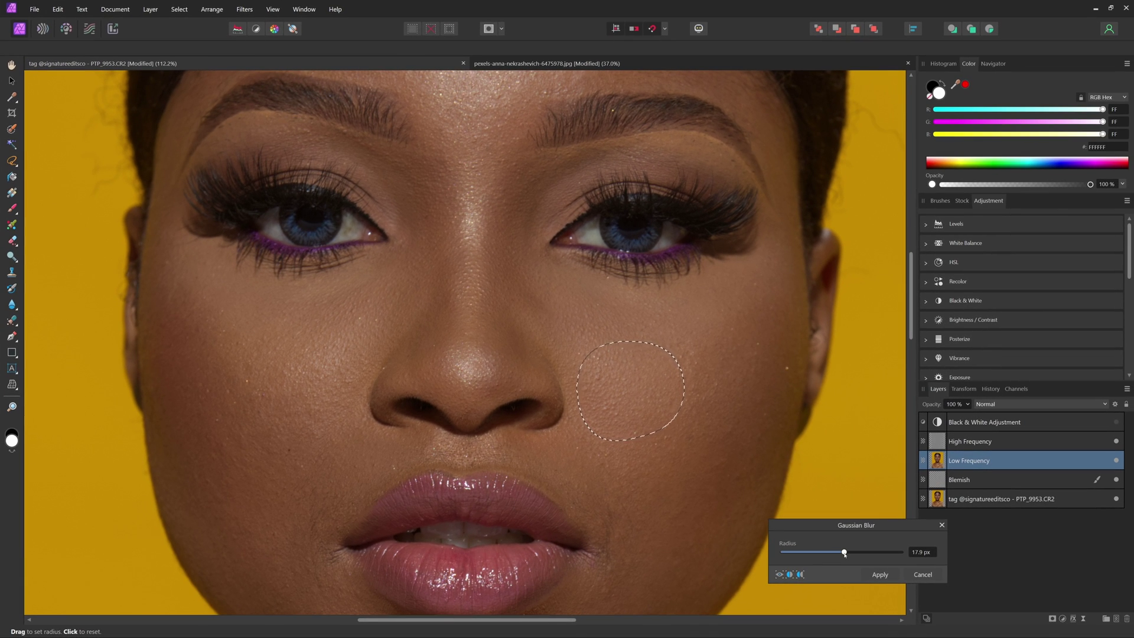
left_click_drag(844, 552, 767, 552)
left_click_drag(783, 552, 848, 557)
left_click(881, 575)
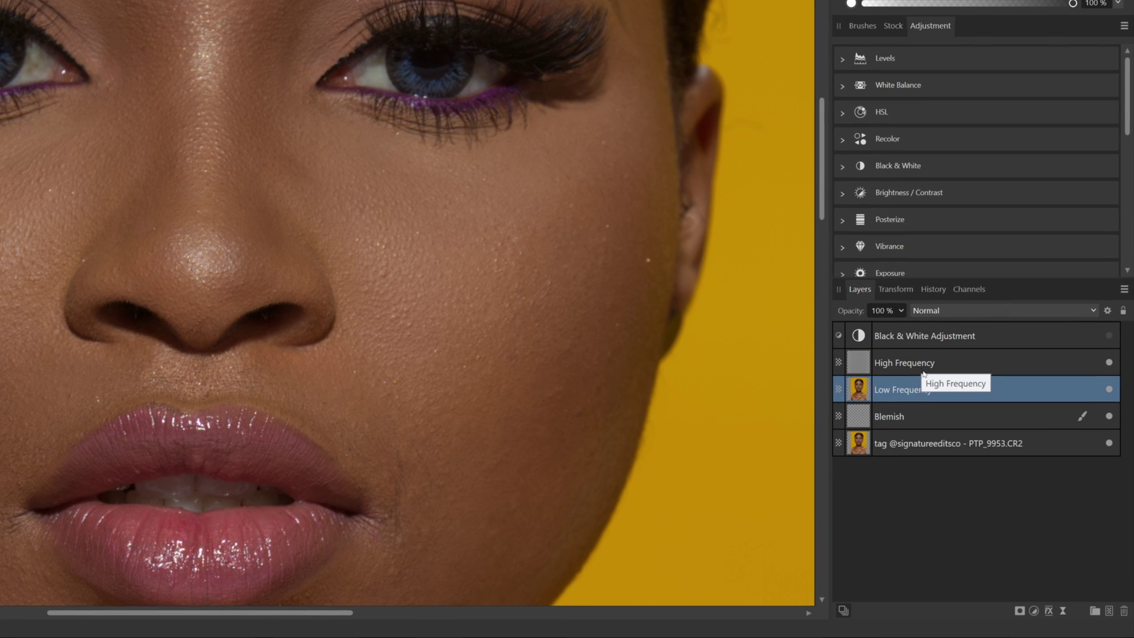
Group the High Frequency and Low Frequency layers and rename the group to FS.
left_click(922, 365, "shift")
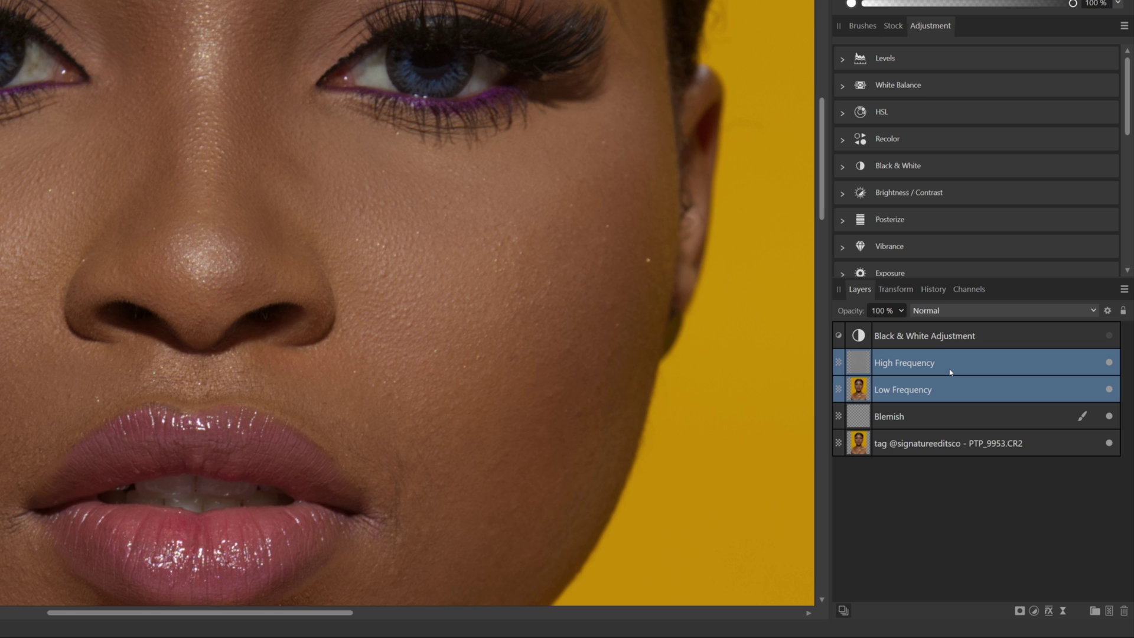
key("ctrl+g")
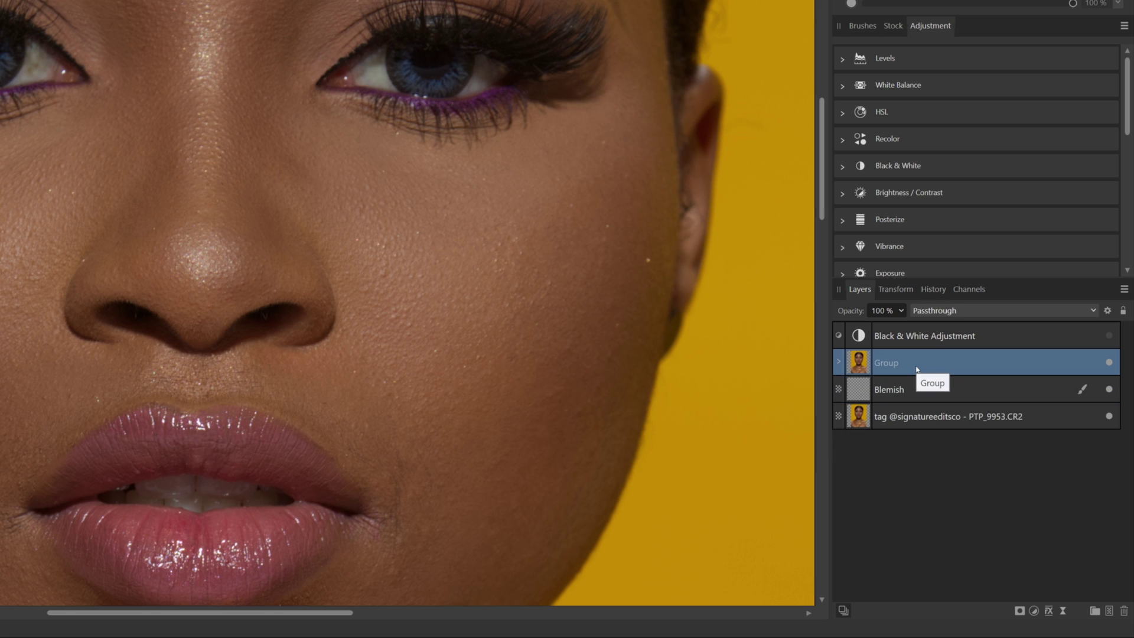
double_click(891, 362)
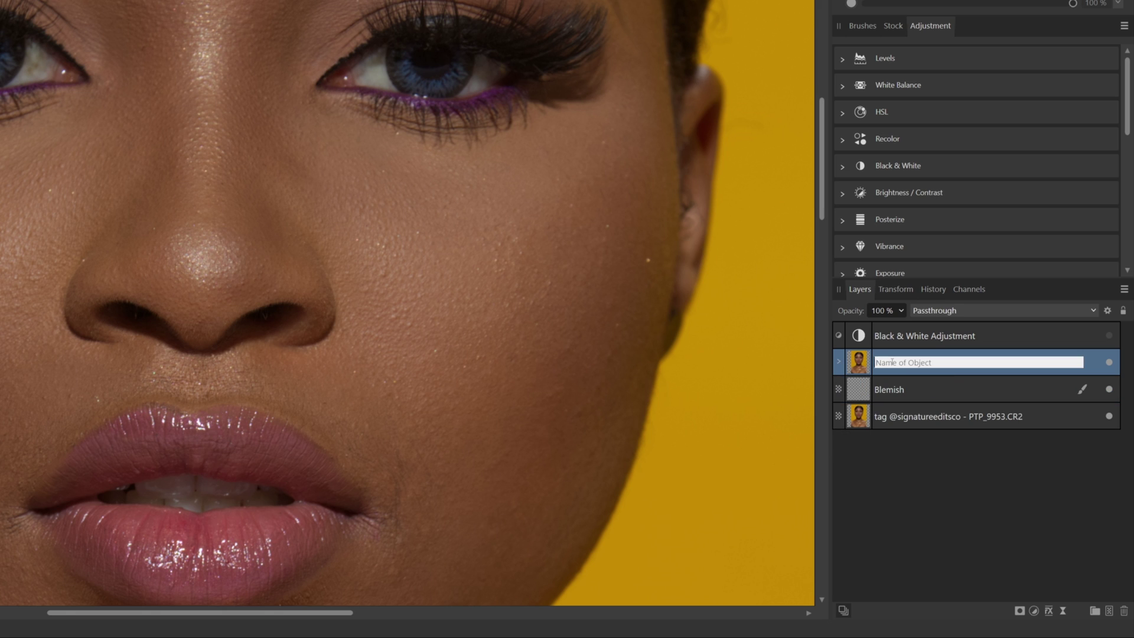
type("FS")
key("Return")
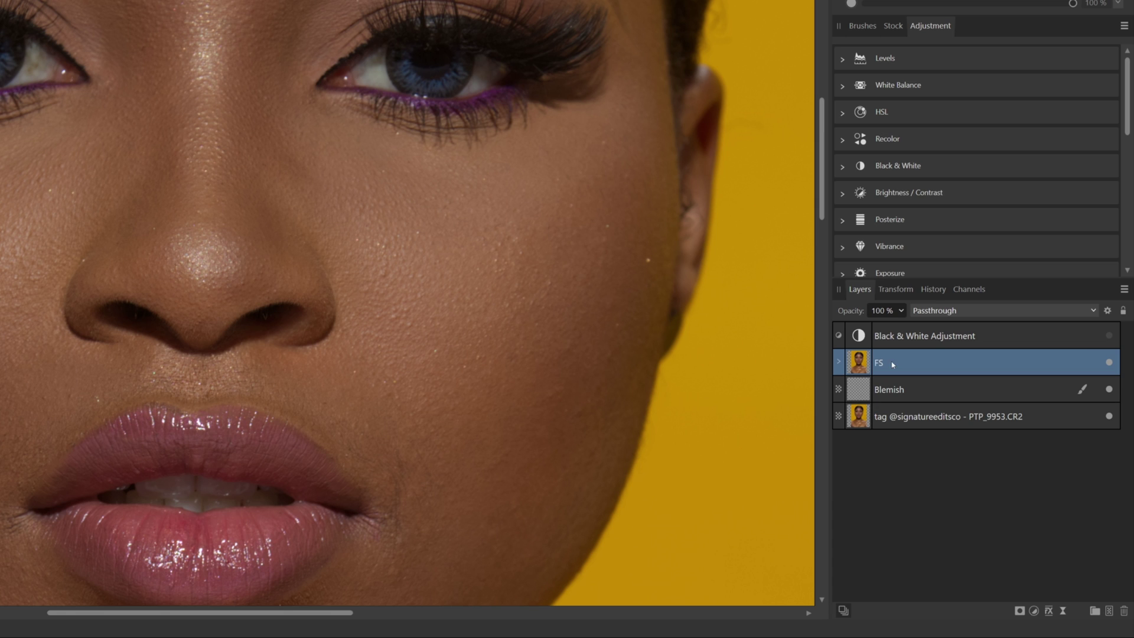
On the Low Frequency layer inside the FS group, smooth a freehand patch of the subject's right cheek with Gaussian Blur, then deselect.
left_click(839, 362)
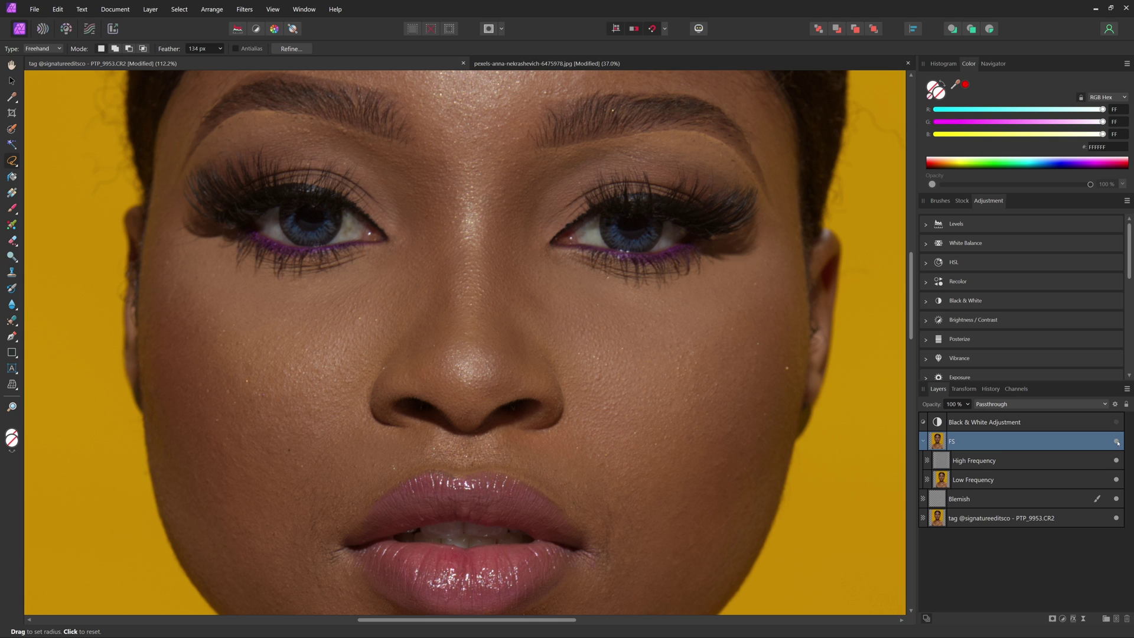
left_click(974, 479)
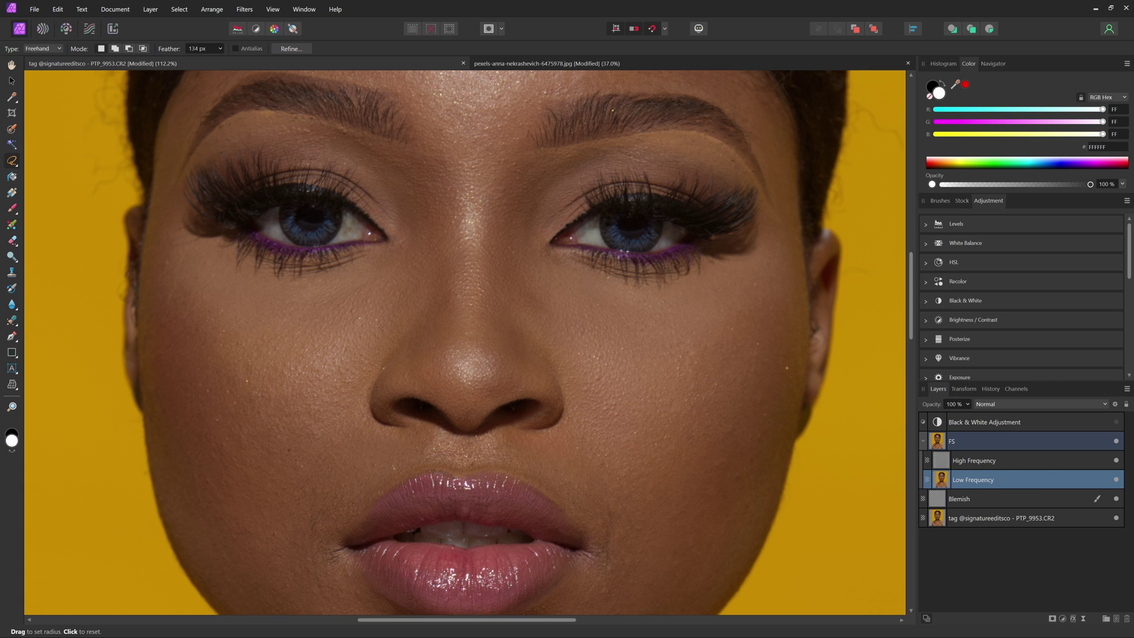
mouse_move(351, 321)
left_mouse_down()
mouse_move(287, 343)
mouse_move(268, 370)
mouse_move(280, 416)
mouse_move(321, 432)
mouse_move(354, 400)
mouse_move(353, 324)
left_mouse_up()
left_click(246, 10)
mouse_move(277, 33)
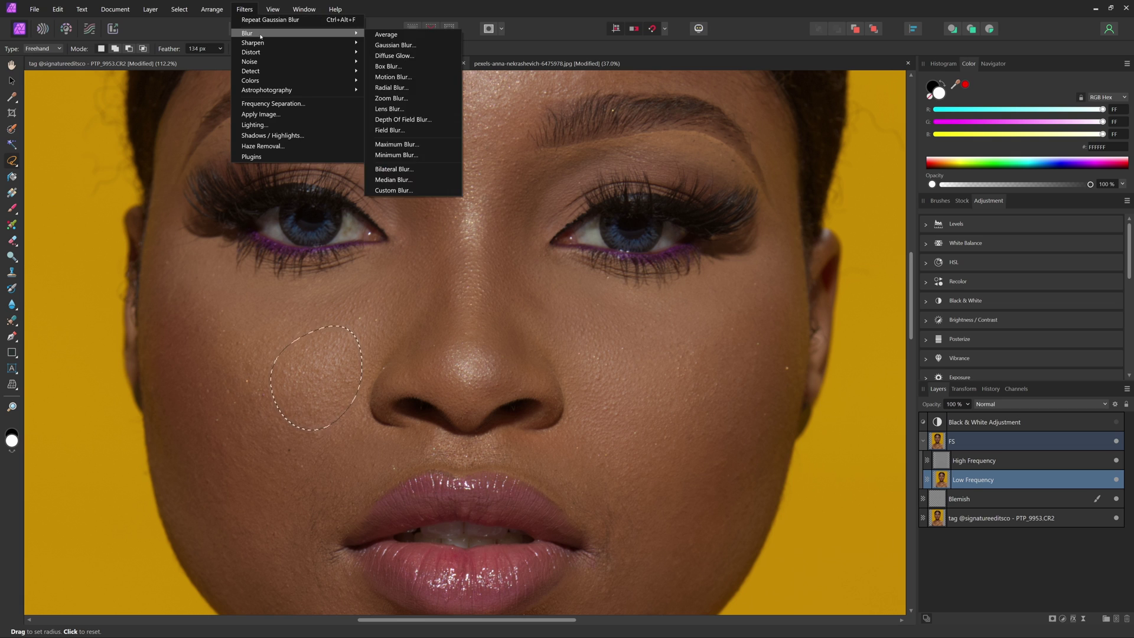
left_click(407, 45)
mouse_move(851, 552)
left_mouse_down()
mouse_move(780, 552)
mouse_move(846, 556)
left_mouse_up()
key("Return")
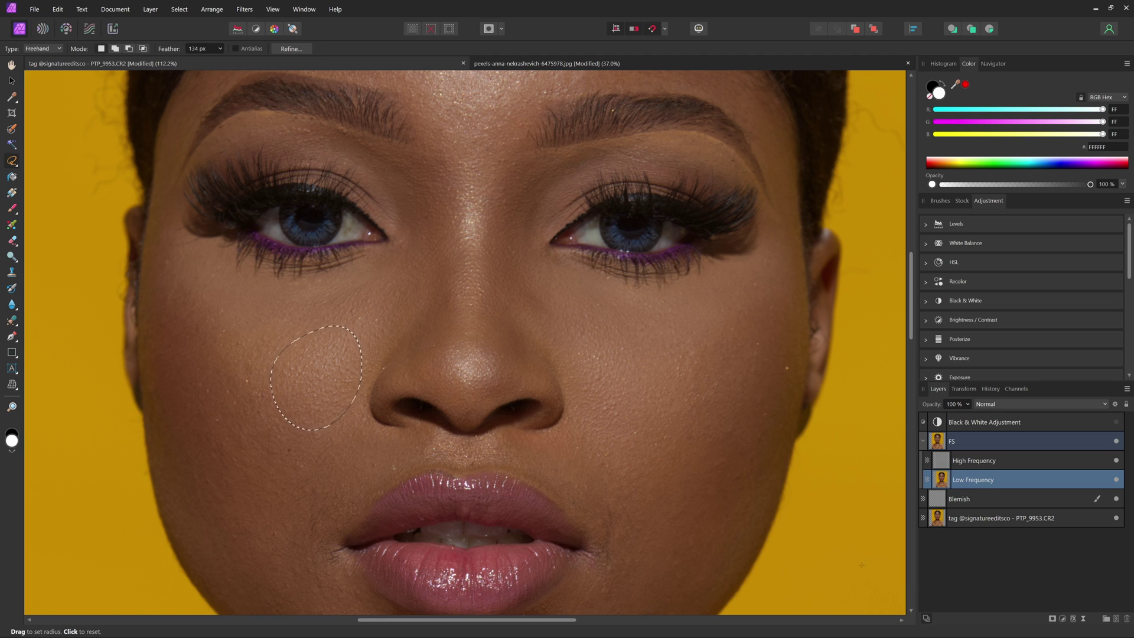
key("ctrl+d")
Outline the bright area of the forehead above the brows, smooth it with Gaussian Blur on the Low Frequency layer, and deselect.
scroll(464, 341, "up", 3)
mouse_move(475, 292)
left_mouse_down()
mouse_move(452, 297)
mouse_move(445, 338)
mouse_move(450, 370)
mouse_move(472, 381)
mouse_move(495, 353)
mouse_move(474, 291)
left_mouse_up()
scroll(465, 342, "up", 2)
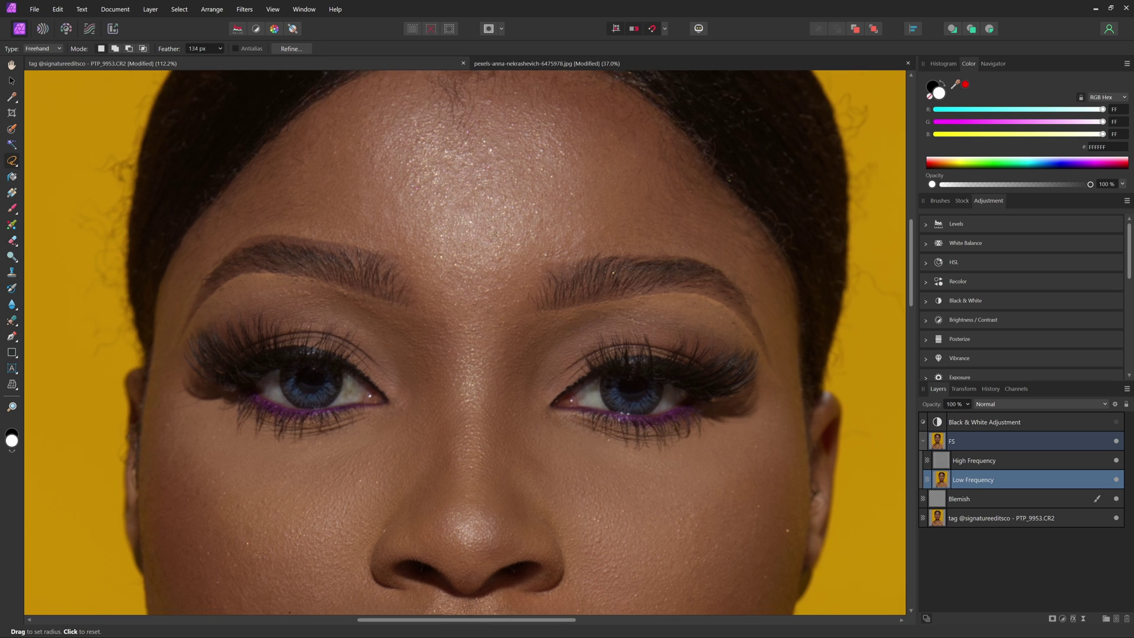
scroll(490, 301, "up", 2)
mouse_move(550, 182)
left_mouse_down()
mouse_move(398, 173)
mouse_move(370, 212)
mouse_move(358, 247)
mouse_move(439, 355)
mouse_move(476, 357)
mouse_move(560, 322)
mouse_move(594, 278)
mouse_move(550, 194)
left_mouse_up()
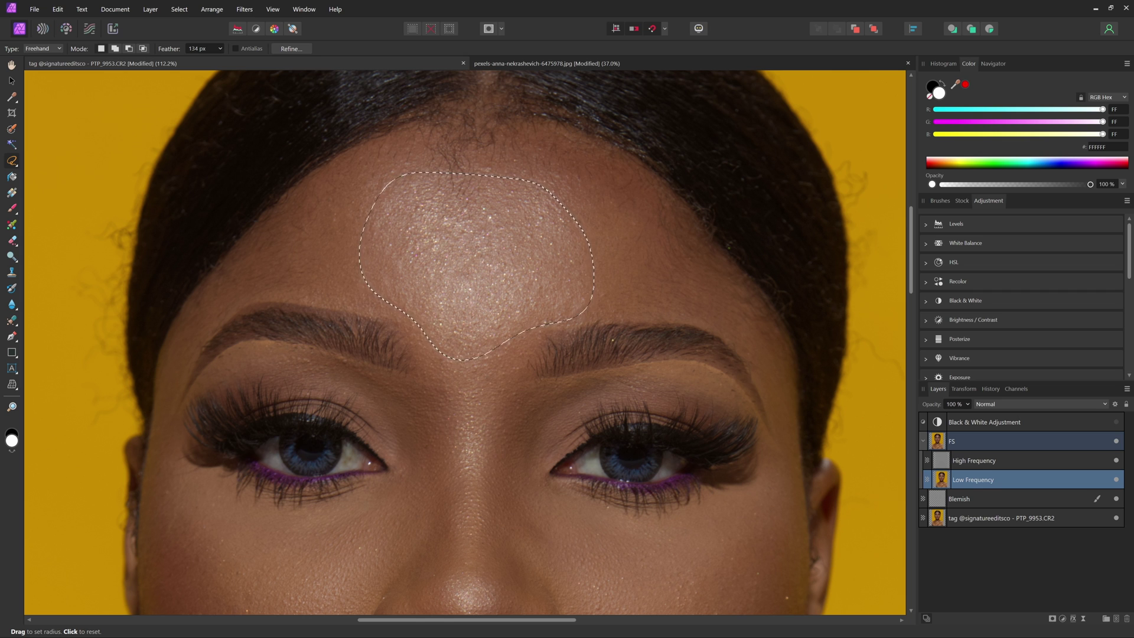
left_click(245, 9)
mouse_move(265, 35)
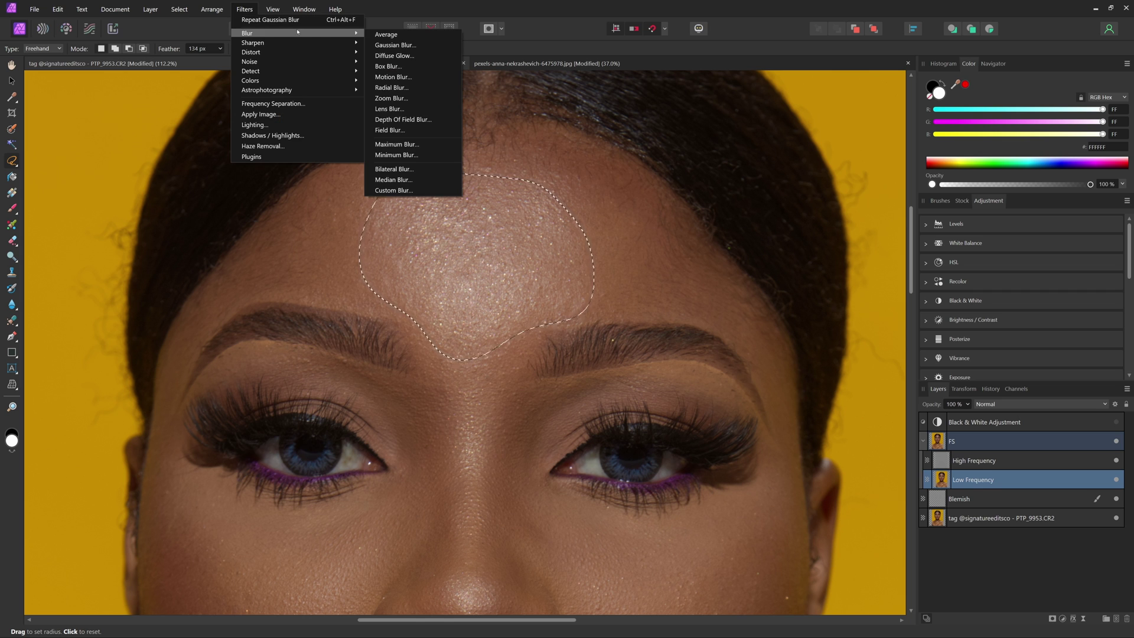
left_click(401, 43)
left_click_drag(830, 545, 844, 542)
left_click(879, 574)
key("ctrl+d")
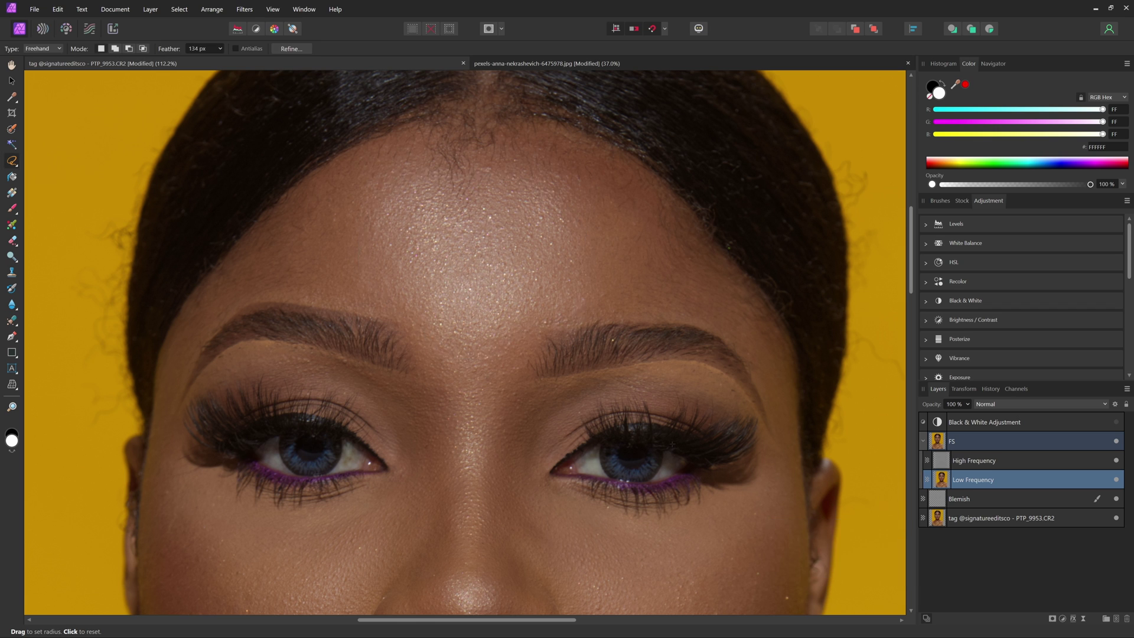
Compare the smoothed skin with the earlier state by hiding and restoring the FS group, close up and at full view.
left_click(1116, 441)
left_click(1116, 441)
left_click(1116, 441)
left_click(1116, 441)
left_click_drag(641, 539, 663, 398)
mouse_move(464, 431)
left_mouse_down()
mouse_move(497, 415)
mouse_move(512, 452)
mouse_move(467, 434)
left_mouse_up()
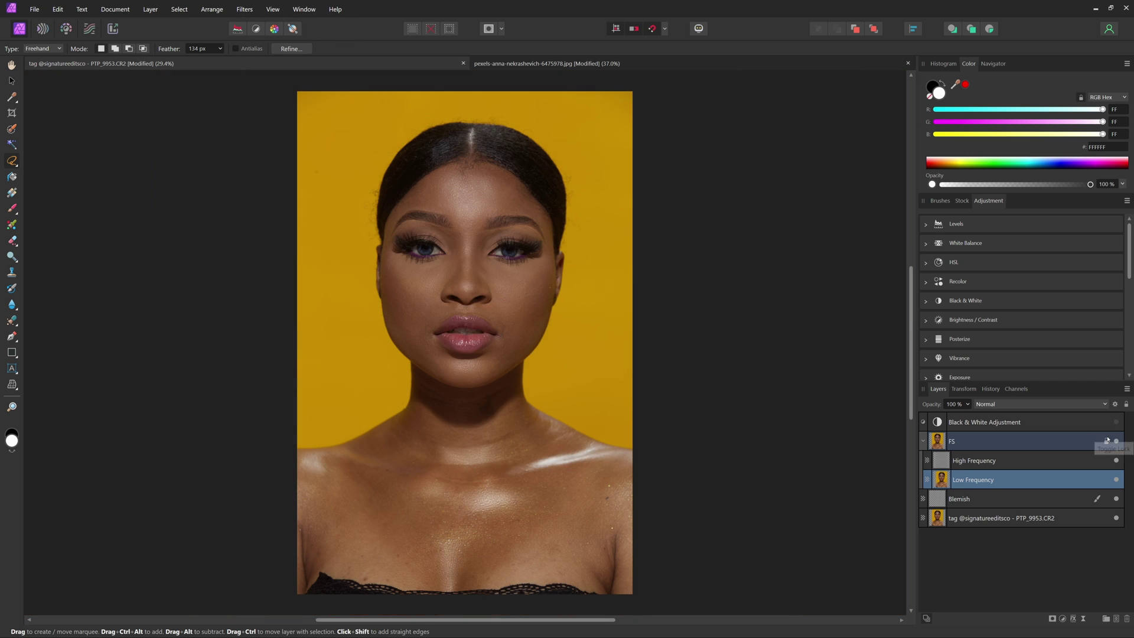
left_click(1116, 442)
left_click(1116, 441)
left_click(1116, 442)
left_click(1116, 441)
Select an oval patch on the outer part of the subject's right cheek, apply a 9 px Gaussian Blur, and clear the selection.
scroll(399, 299, "up", 3)
mouse_move(379, 265)
left_mouse_down()
mouse_move(351, 273)
mouse_move(346, 317)
mouse_move(378, 375)
mouse_move(410, 292)
left_mouse_up()
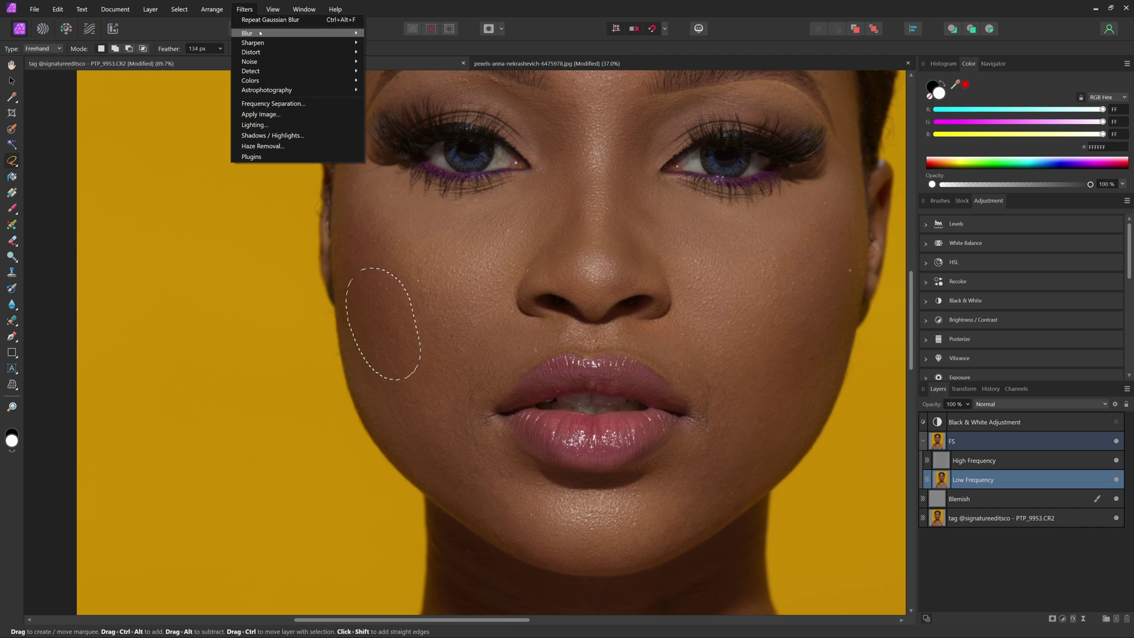
left_click(395, 43)
mouse_move(842, 552)
left_mouse_down()
mouse_move(806, 552)
mouse_move(831, 554)
left_mouse_up()
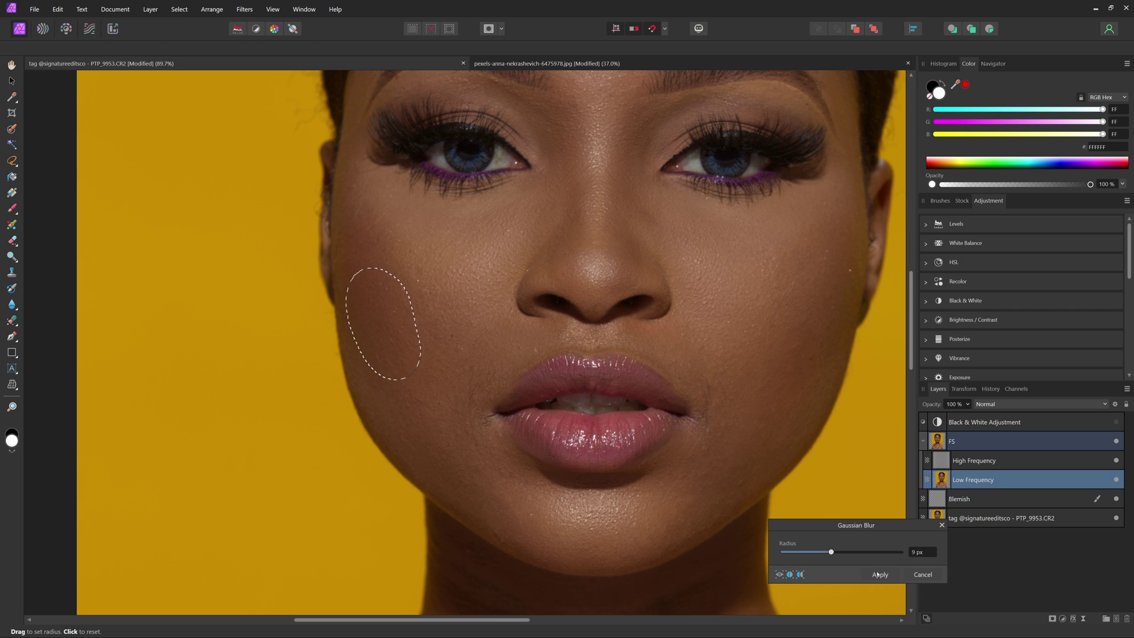
left_click(879, 573)
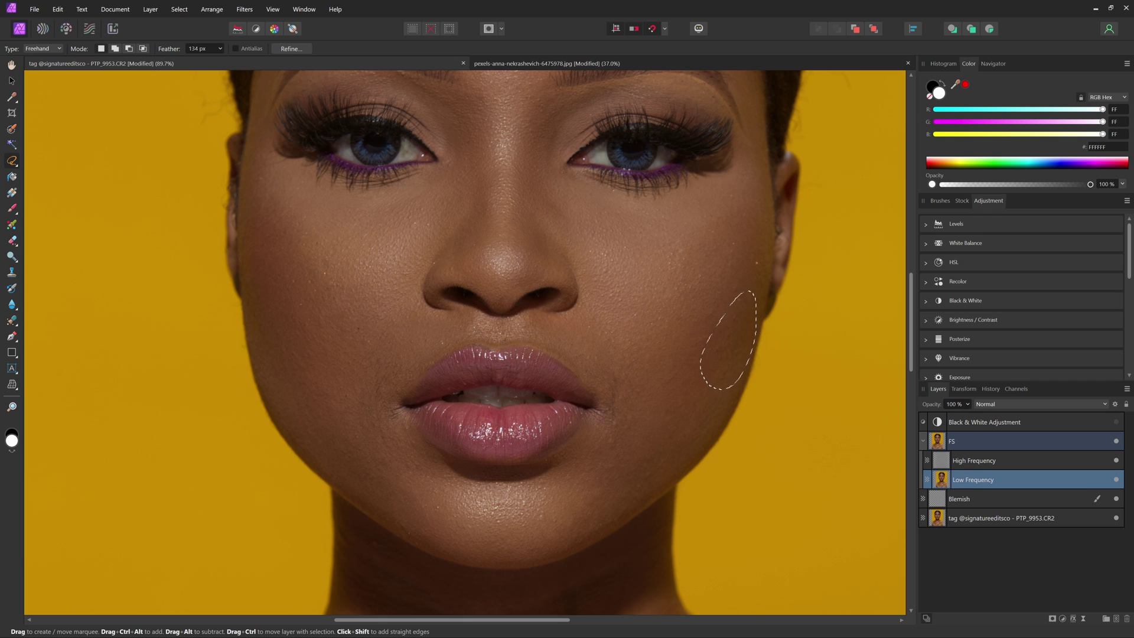
key("ctrl+d")
Select an oval patch on the lower cheek at the image's left side and smooth it with a Gaussian Blur of about 17 px.
scroll(464, 342, "left", 3)
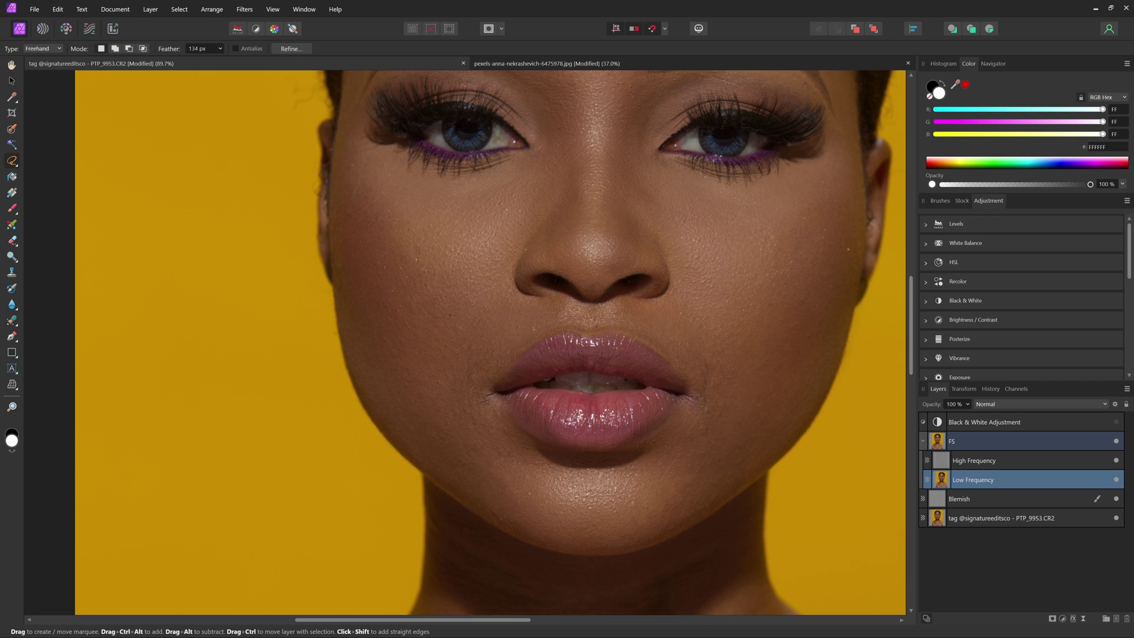
mouse_move(456, 379)
left_mouse_down()
mouse_move(399, 407)
mouse_move(465, 437)
mouse_move(458, 382)
left_mouse_up()
left_click(245, 9)
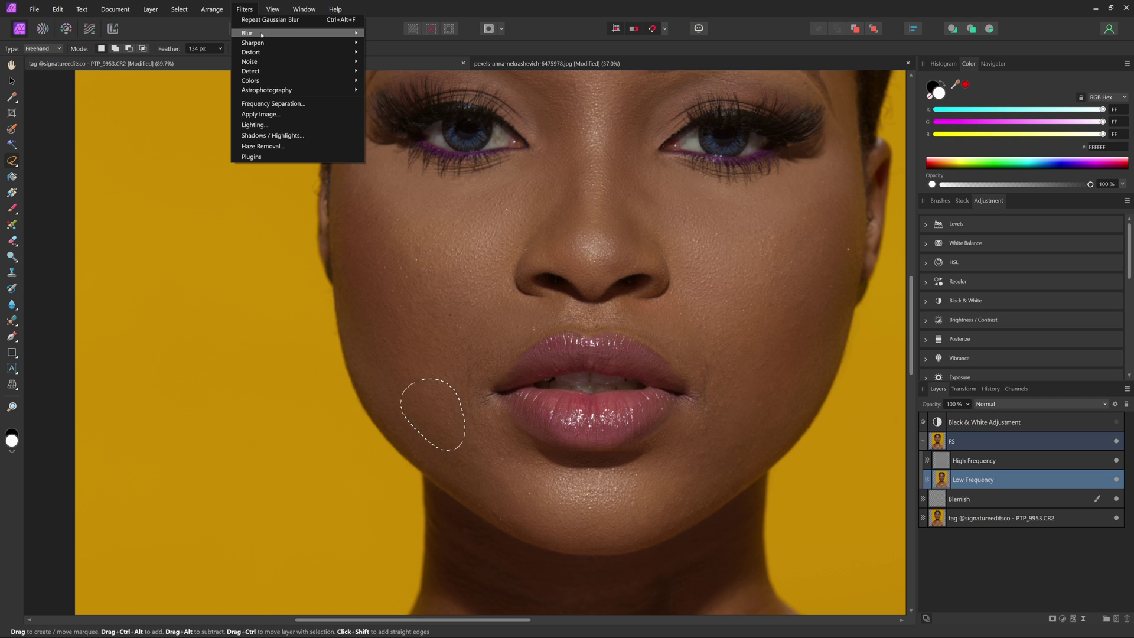
mouse_move(277, 34)
left_click(395, 45)
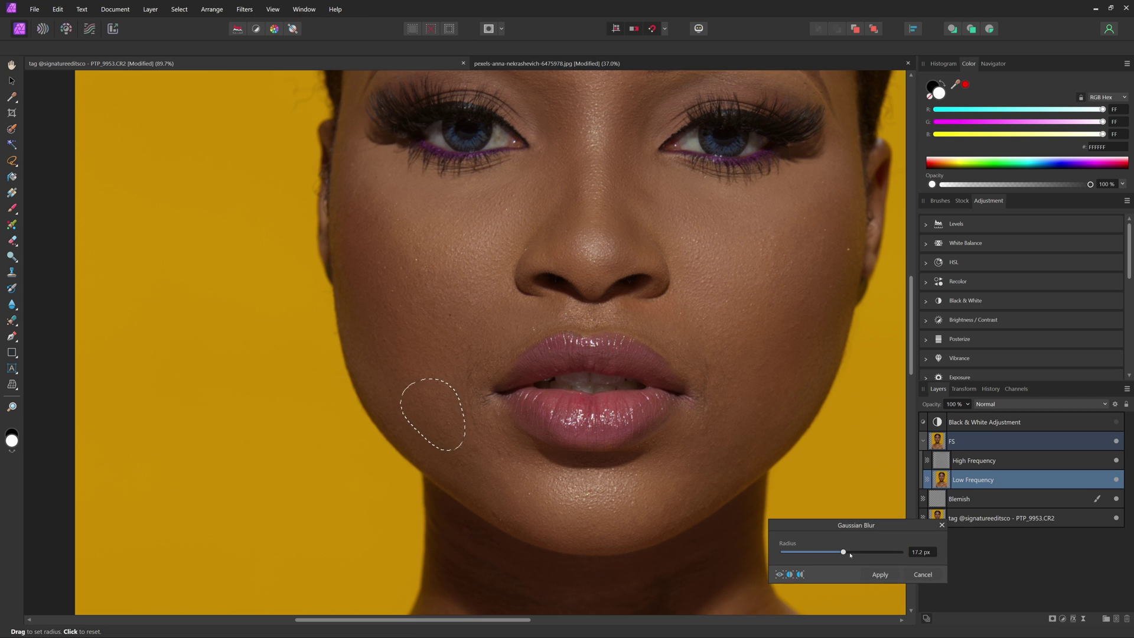
key("Return")
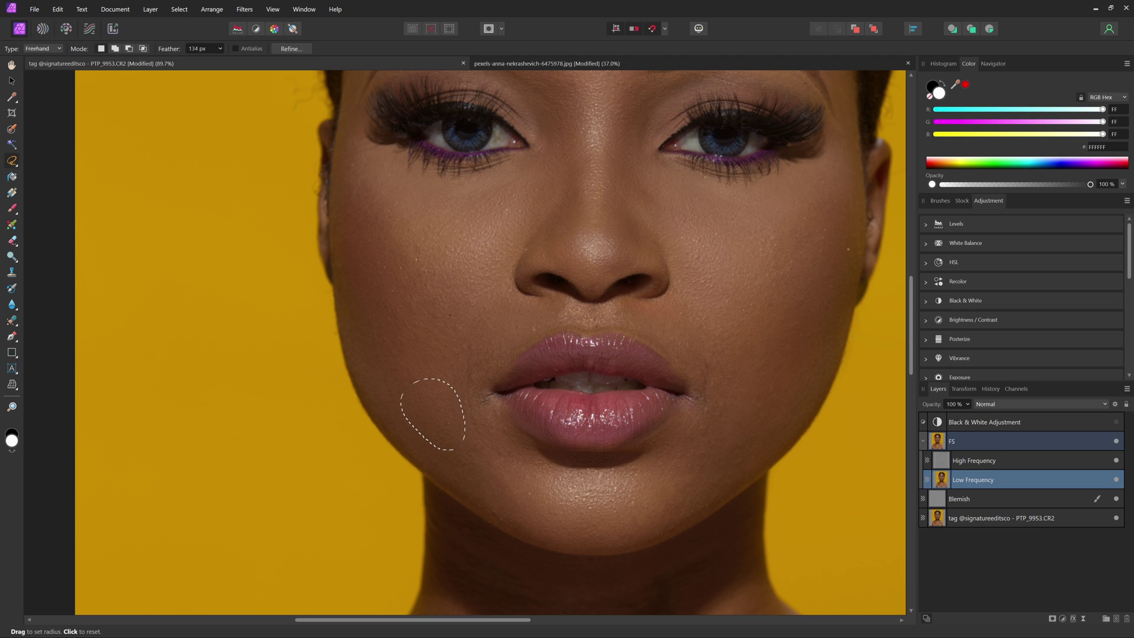
Select a patch on the lower cheek at the image's right side, below the mouth corner, and apply a 15.7 px Gaussian Blur.
mouse_move(734, 380)
left_mouse_down()
mouse_move(640, 363)
mouse_move(651, 394)
mouse_move(609, 417)
mouse_move(589, 456)
mouse_move(624, 483)
mouse_move(666, 461)
mouse_move(664, 402)
left_mouse_up()
key("ctrl+f")
left_click_drag(788, 552, 840, 555)
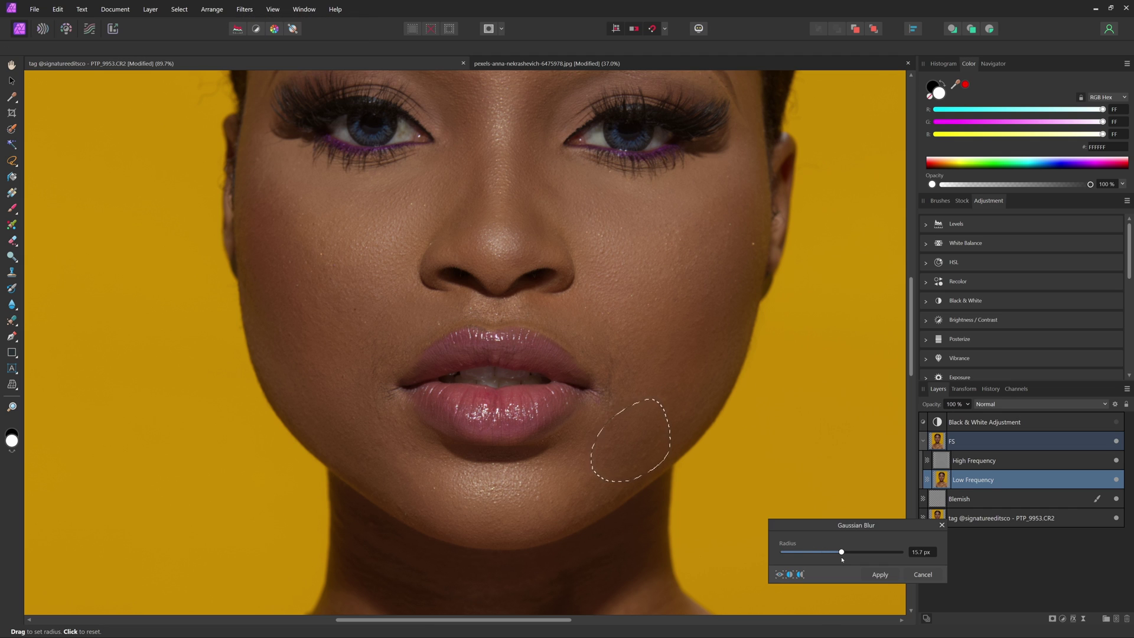
left_click(880, 574)
left_click_drag(574, 152, 583, 352)
scroll(585, 354, "down", 2)
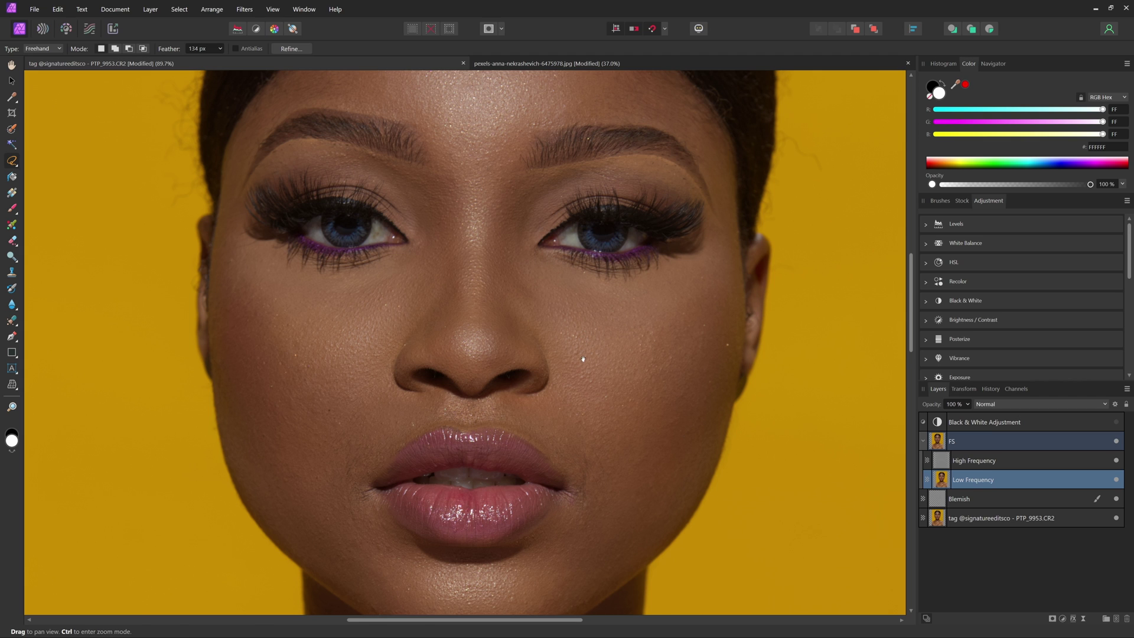
left_click_drag(571, 354, 589, 313)
mouse_move(736, 250)
left_mouse_down()
mouse_move(595, 285)
mouse_move(629, 516)
mouse_move(737, 255)
left_mouse_up()
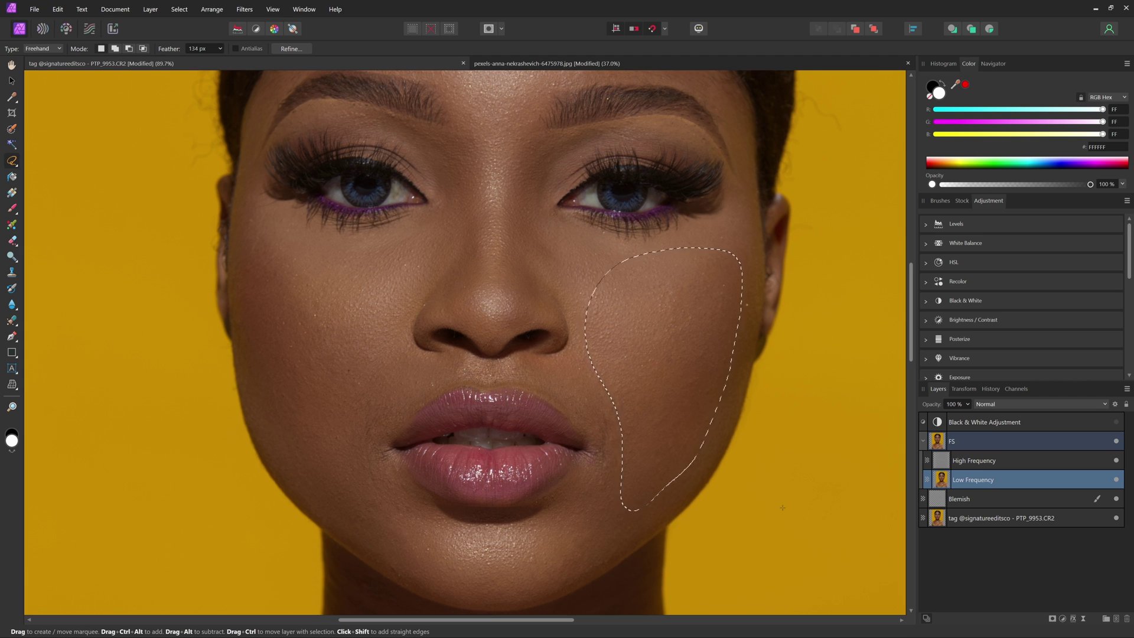
key("ctrl+d")
Select a small oval between the nose and upper lip, smooth it with Gaussian Blur on the Low Frequency layer, and deselect.
mouse_move(511, 370)
left_mouse_down()
mouse_move(470, 377)
mouse_move(511, 369)
left_mouse_up()
left_click(245, 9)
mouse_move(319, 33)
left_click(394, 45)
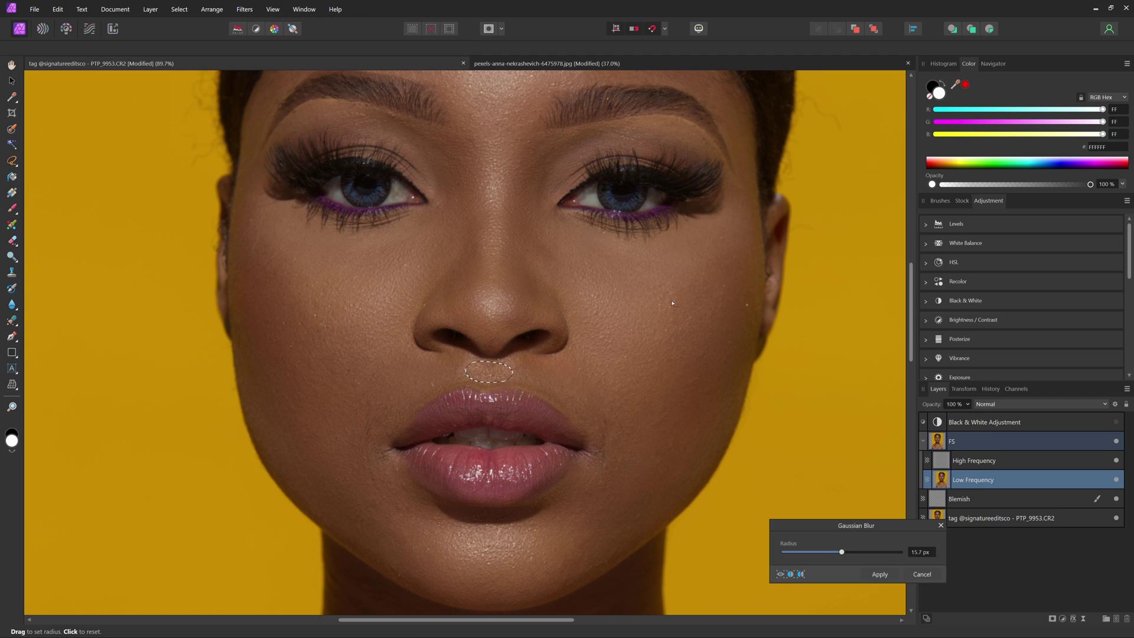
mouse_move(842, 552)
left_mouse_down()
mouse_move(804, 552)
mouse_move(839, 552)
left_mouse_up()
left_click(880, 574)
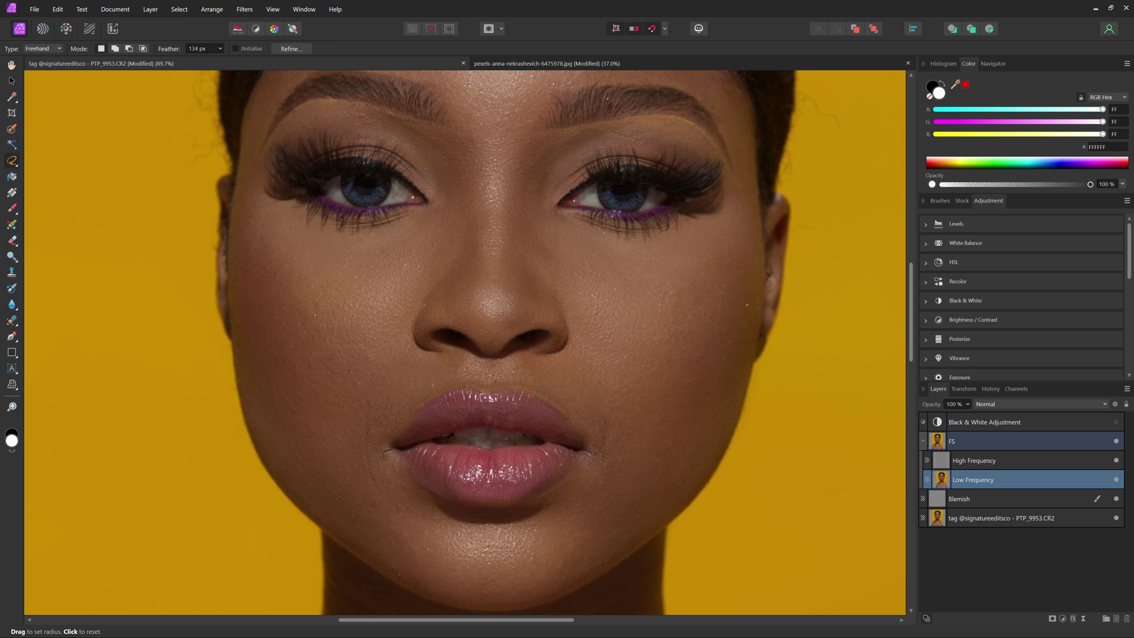
left_click_drag(615, 278, 607, 407)
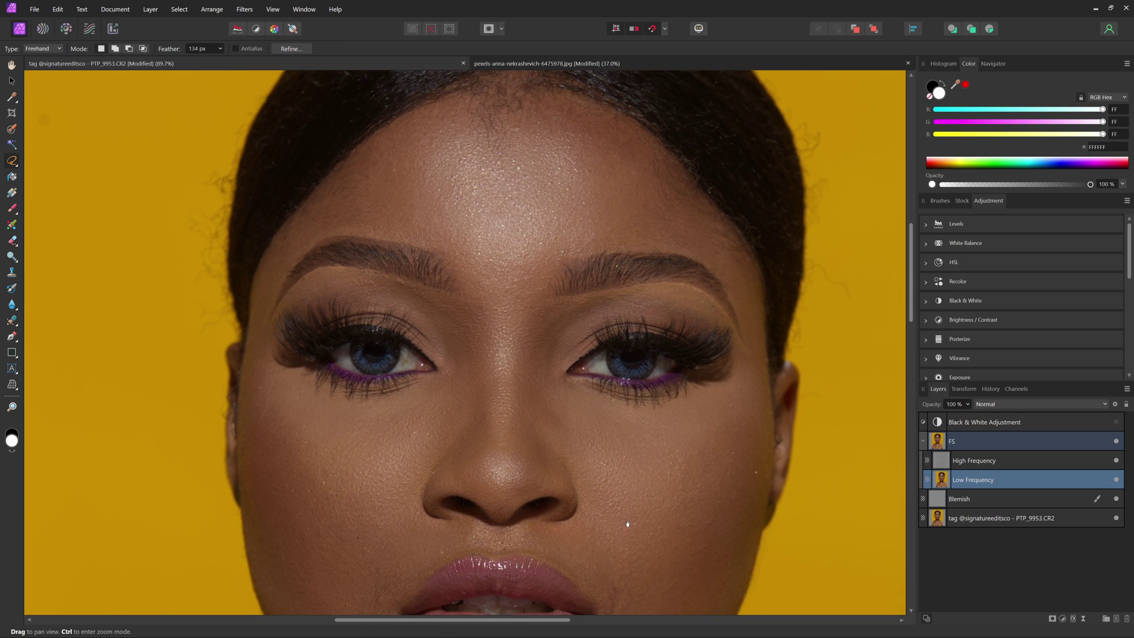
left_click_drag(640, 537, 602, 455)
left_click_drag(622, 499, 627, 456)
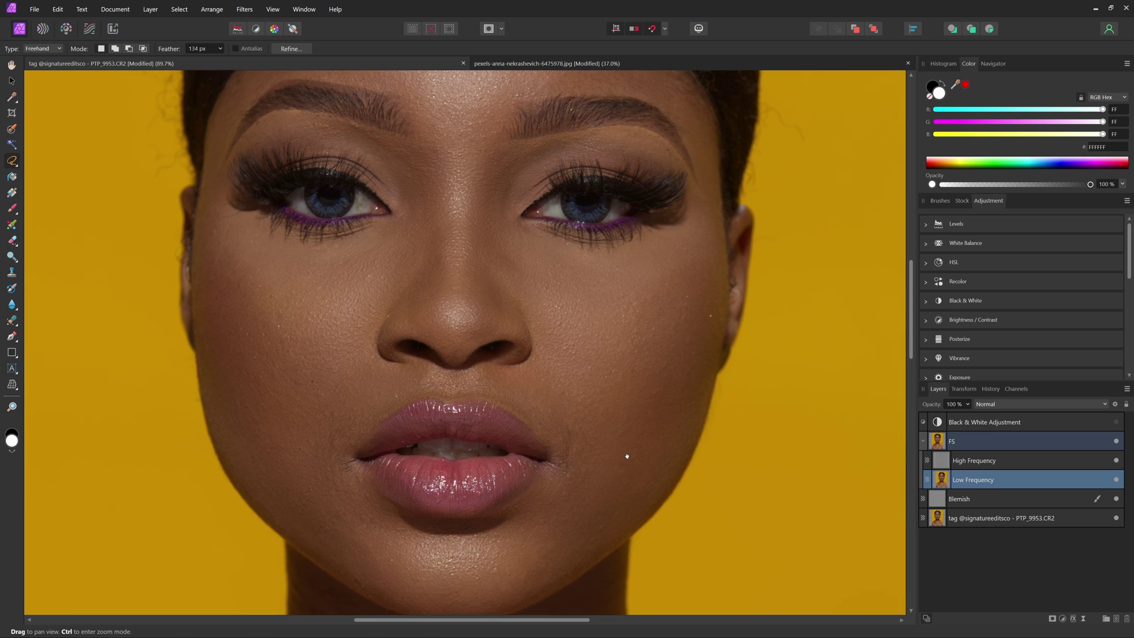